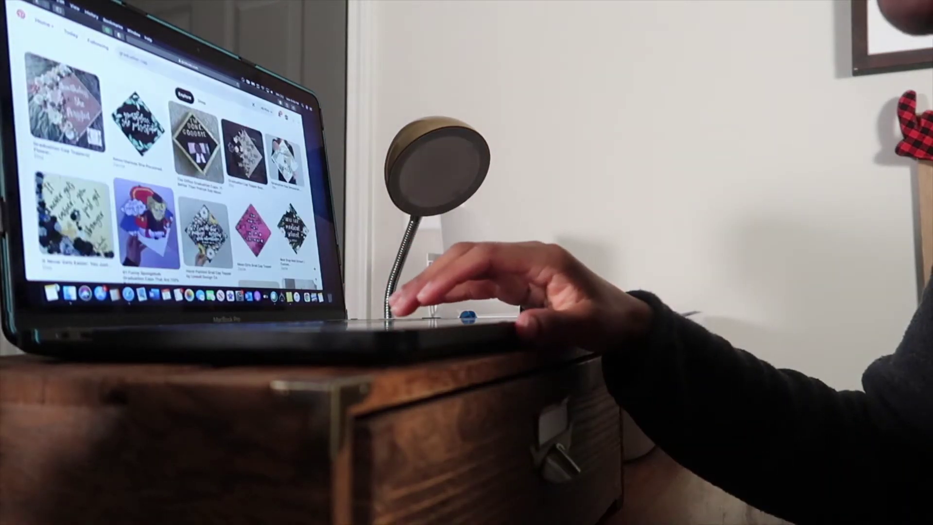
Browse the Pinterest graduation cap pins and open the downloaded image of the cap decorated with sunflowers
{"action": "scroll", "coordinate": [195, 185], "scroll_direction": "down", "scroll_amount": 5}
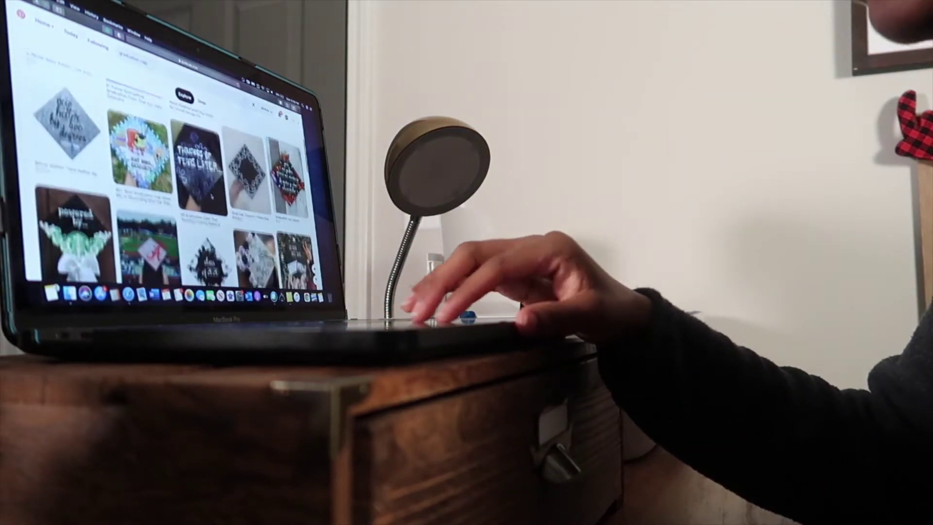
{"action": "scroll", "coordinate": [170, 185], "scroll_direction": "down", "scroll_amount": 5}
{"action": "scroll", "coordinate": [171, 185], "scroll_direction": "down", "scroll_amount": 6}
{"action": "scroll", "coordinate": [170, 185], "scroll_direction": "down", "scroll_amount": 6}
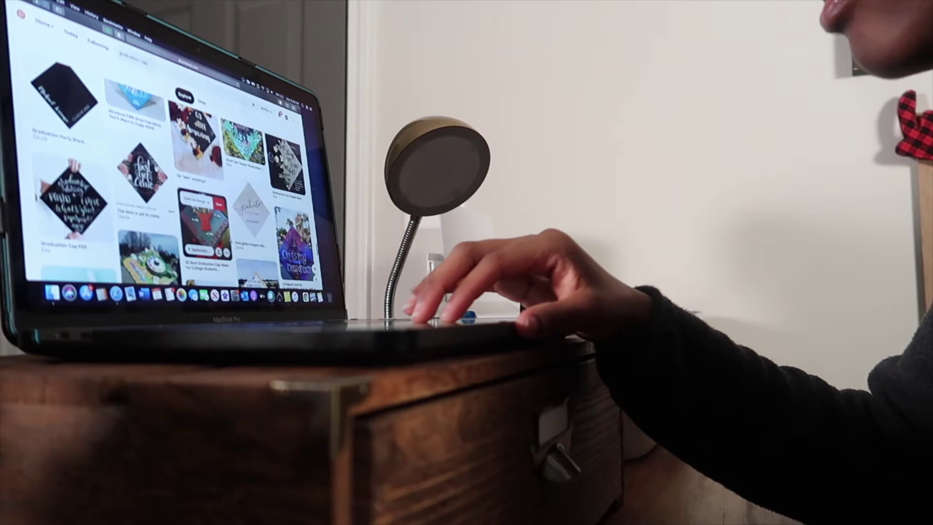
{"action": "scroll", "coordinate": [170, 185], "scroll_direction": "down", "scroll_amount": 8}
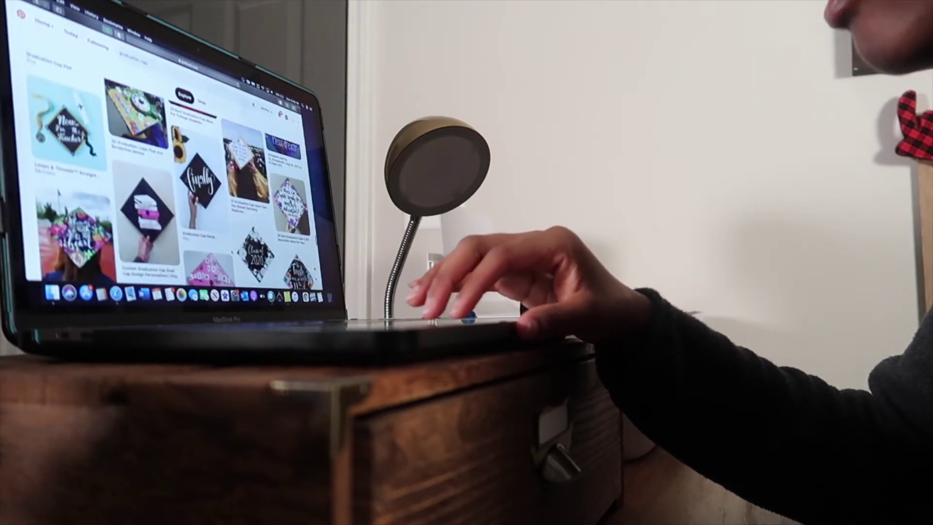
{"action": "scroll", "coordinate": [170, 185], "scroll_direction": "down", "scroll_amount": 5}
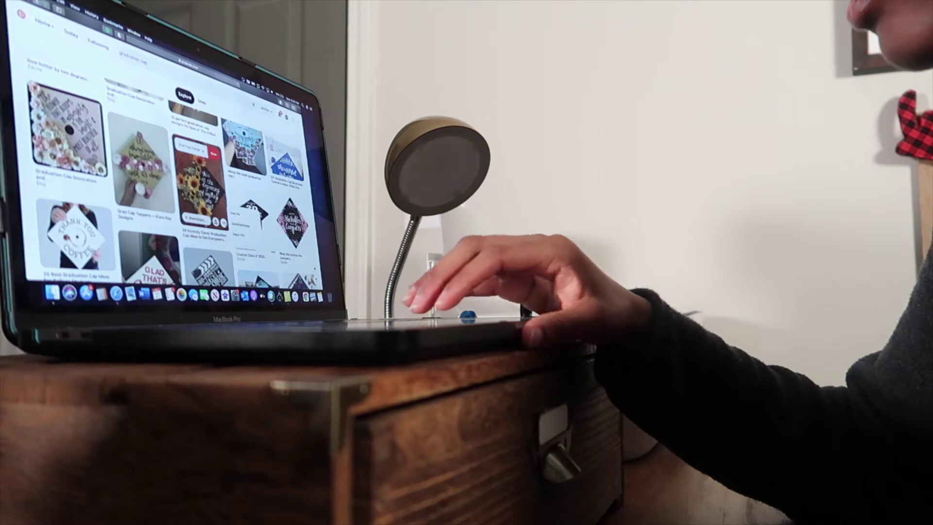
{"action": "left_click", "coordinate": [280, 102]}
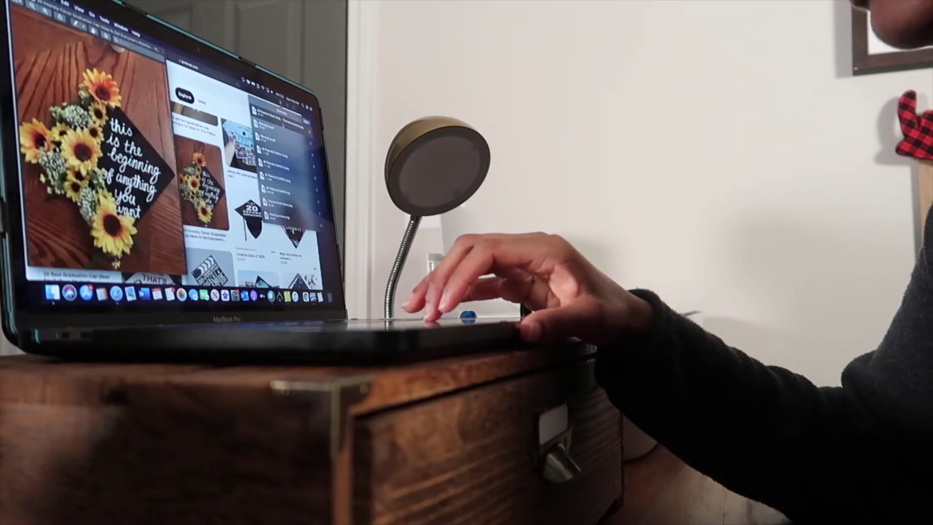
Move the sunflower graduation cap image to the desktop
{"action": "left_click", "coordinate": [52, 2]}
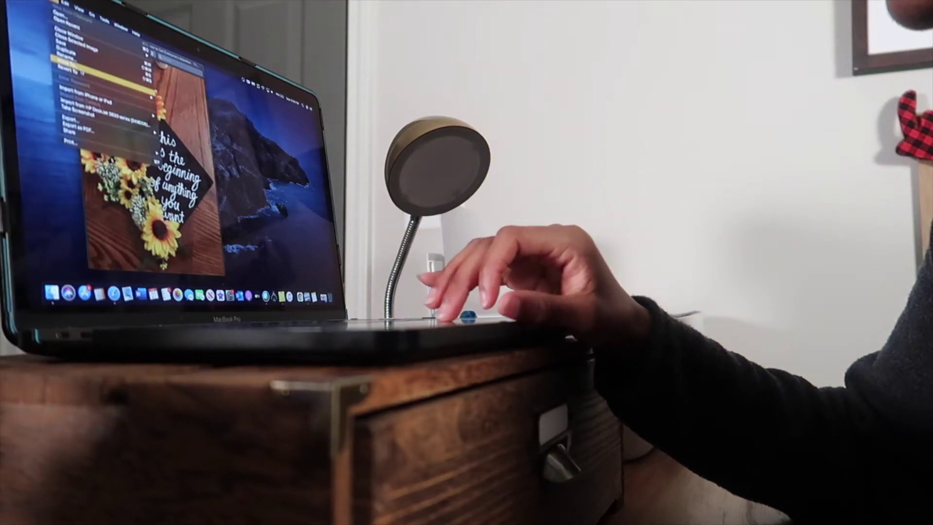
{"action": "left_click", "coordinate": [81, 73]}
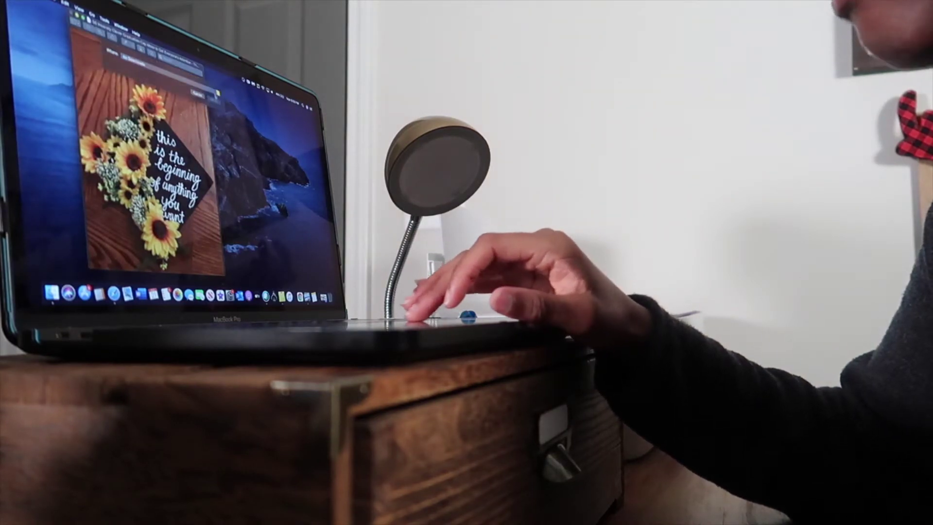
{"action": "left_click", "coordinate": [216, 94]}
{"action": "left_click", "coordinate": [145, 125]}
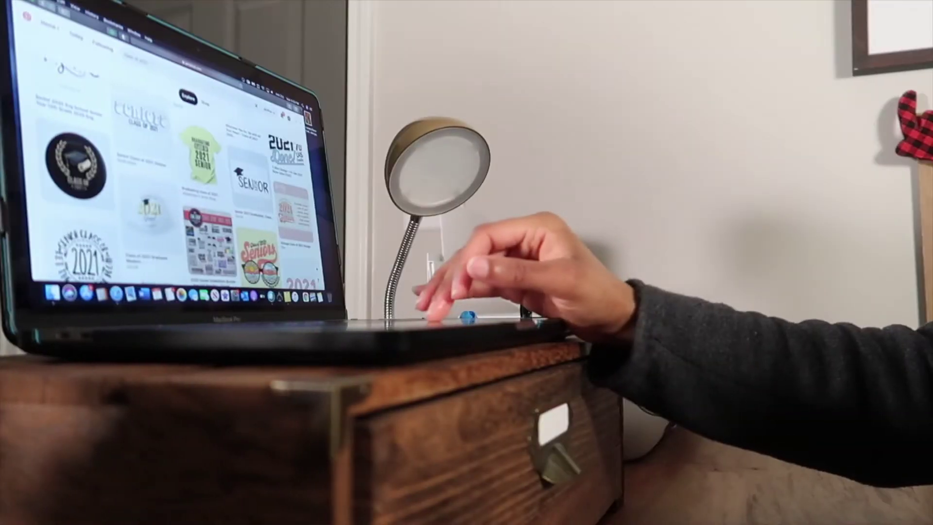
Search Google for "2021 graduation" and look through the Class of 2021 image designs
{"action": "key", "text": "super+shift+4"}
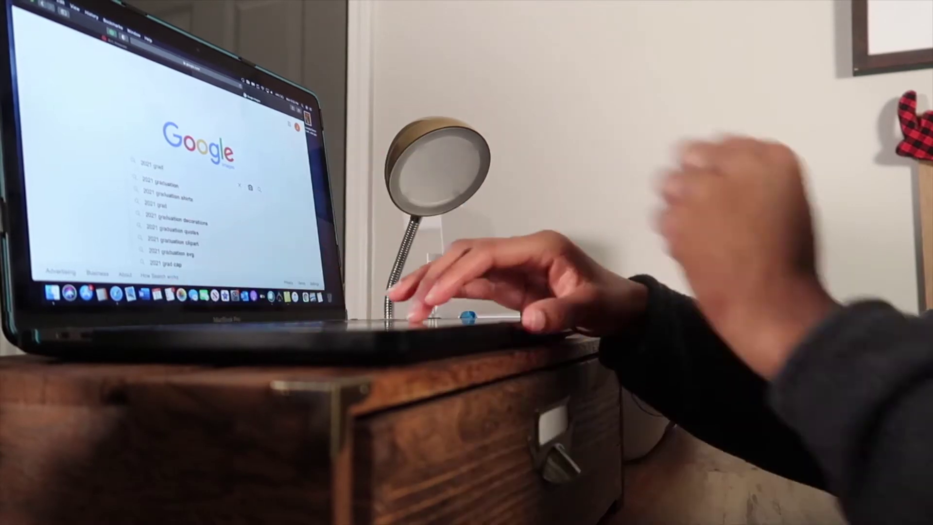
{"action": "left_click", "coordinate": [193, 193]}
{"action": "scroll", "coordinate": [192, 191], "scroll_direction": "down", "scroll_amount": 3}
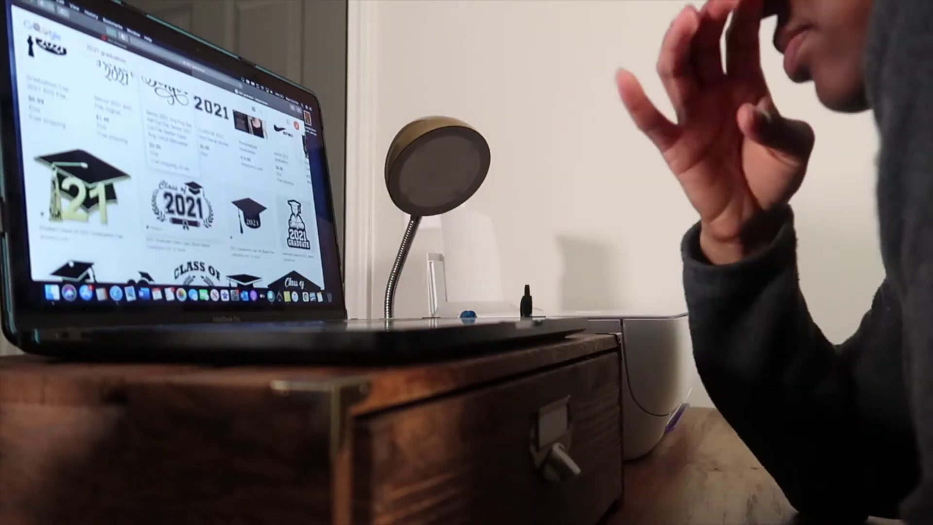
{"action": "scroll", "coordinate": [170, 170], "scroll_direction": "down", "scroll_amount": 3}
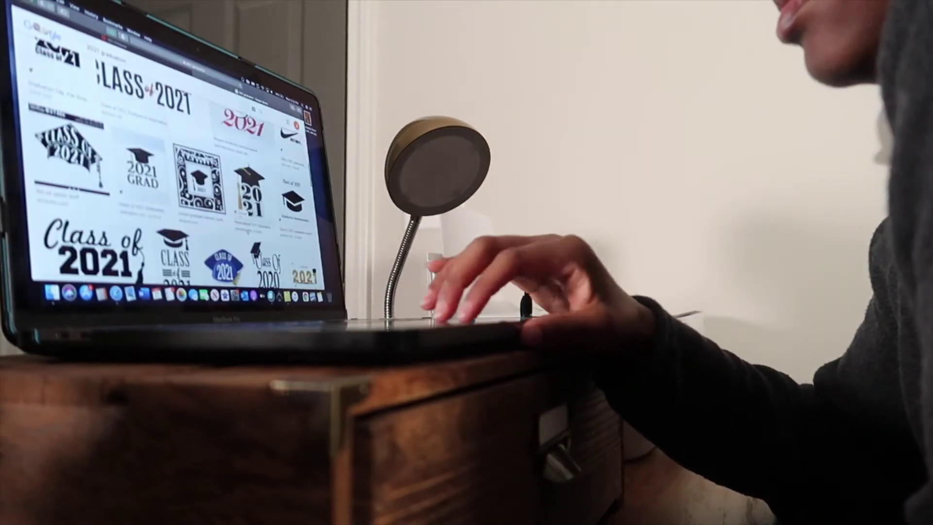
{"action": "scroll", "coordinate": [171, 170], "scroll_direction": "down", "scroll_amount": 10}
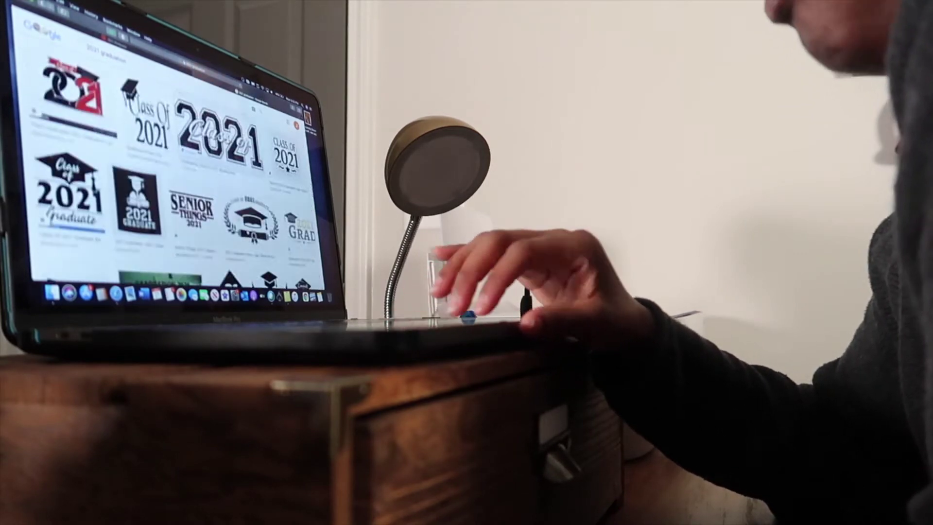
{"action": "scroll", "coordinate": [170, 171], "scroll_direction": "down", "scroll_amount": 5}
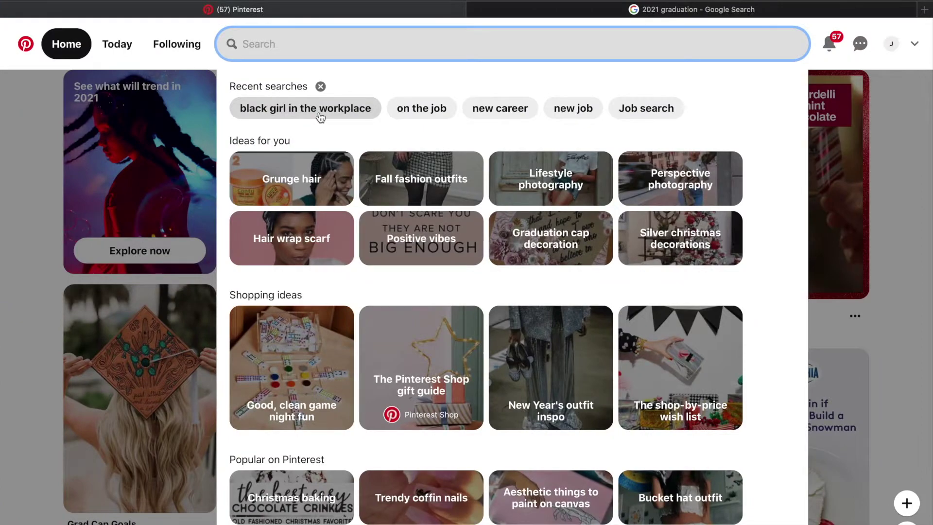
Run the recent Pinterest search "black girl in the workplace" and look through its pins for suitable career images
{"action": "left_click", "coordinate": [320, 110]}
{"action": "scroll", "coordinate": [411, 389], "scroll_direction": "down", "scroll_amount": 10}
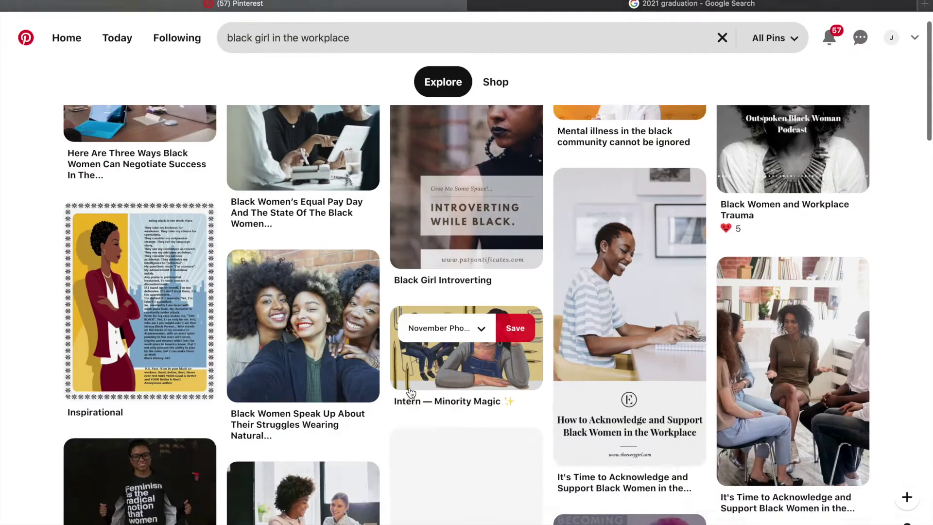
{"action": "scroll", "coordinate": [410, 388], "scroll_direction": "down", "scroll_amount": 12}
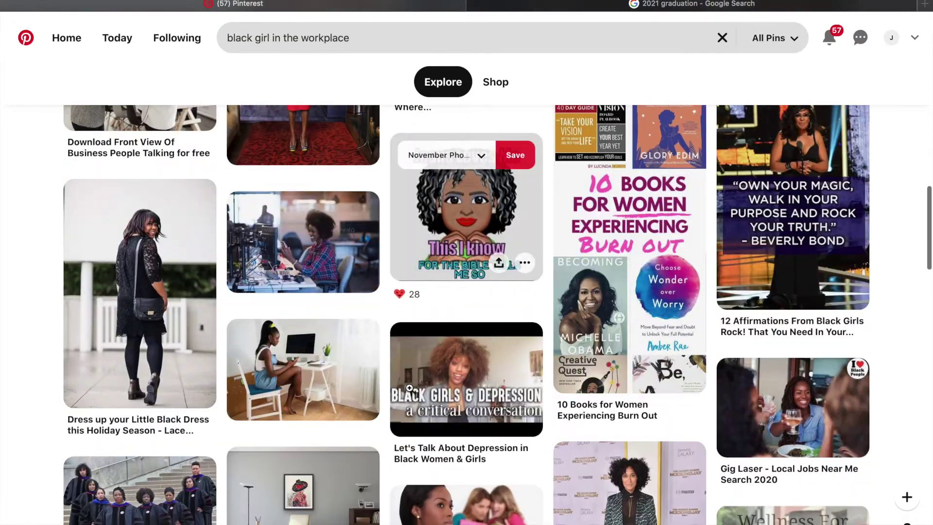
{"action": "scroll", "coordinate": [409, 388], "scroll_direction": "down", "scroll_amount": 15}
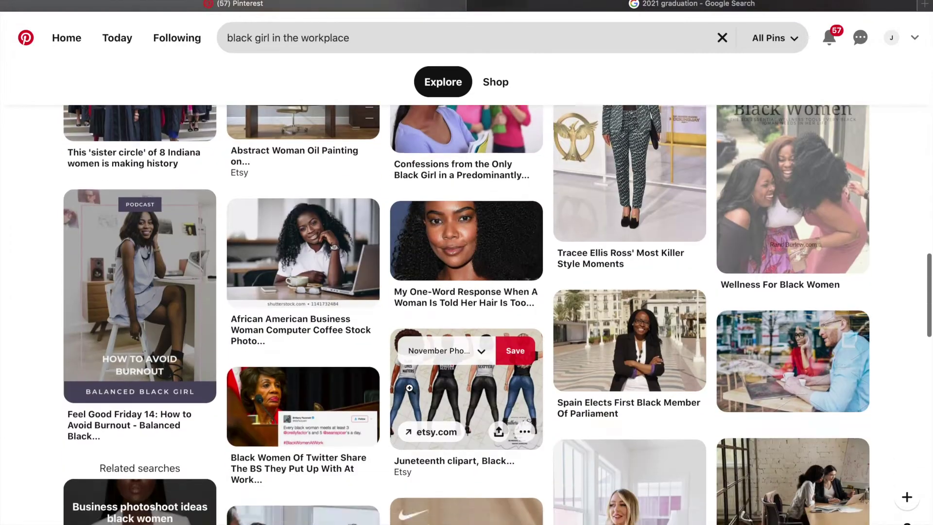
{"action": "scroll", "coordinate": [411, 391], "scroll_direction": "down", "scroll_amount": 15}
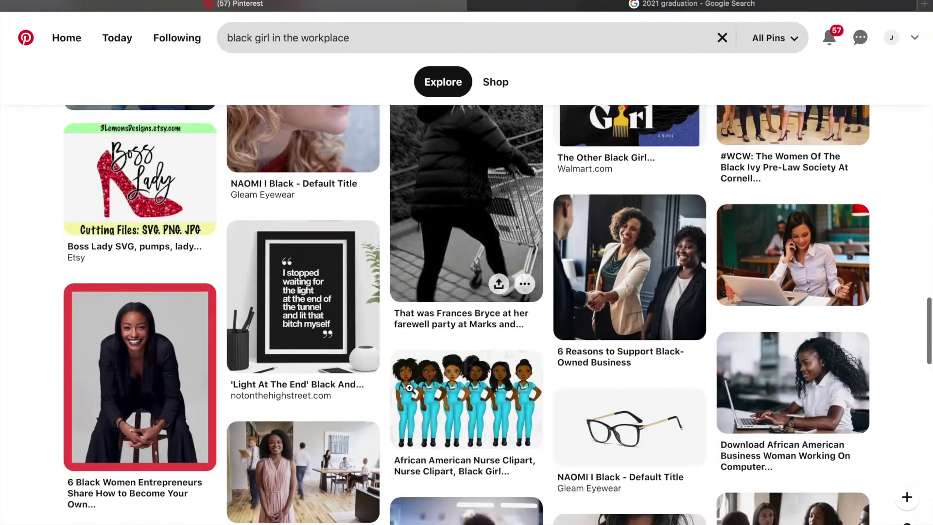
{"action": "scroll", "coordinate": [411, 389], "scroll_direction": "down", "scroll_amount": 15}
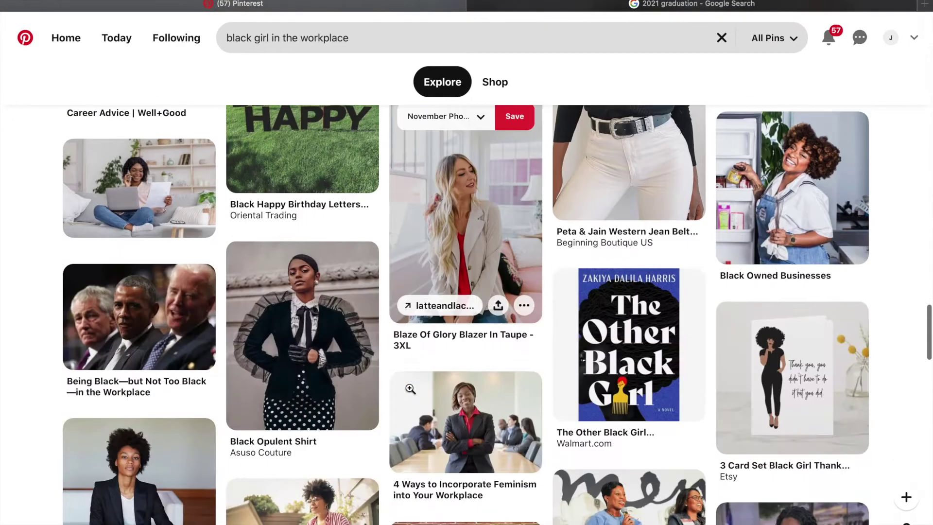
{"action": "scroll", "coordinate": [410, 388], "scroll_direction": "up", "scroll_amount": 20}
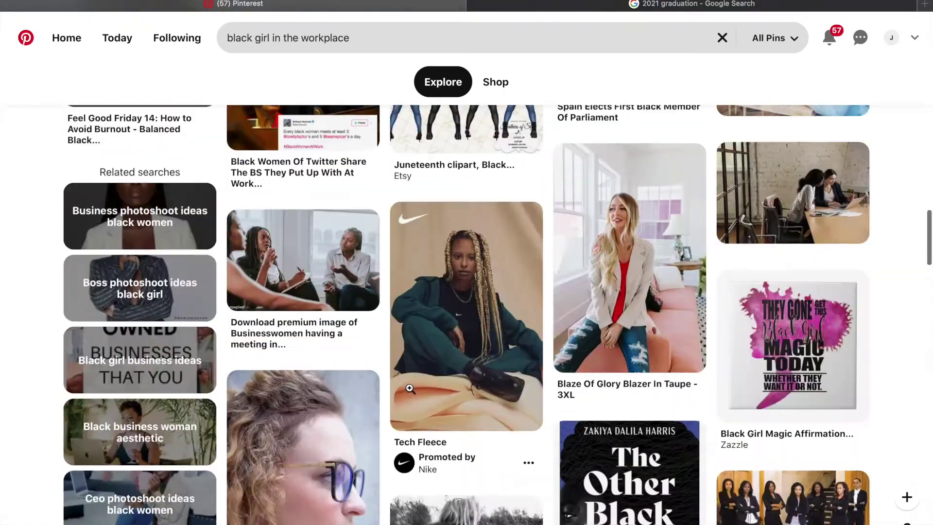
{"action": "scroll", "coordinate": [409, 388], "scroll_direction": "up", "scroll_amount": 15}
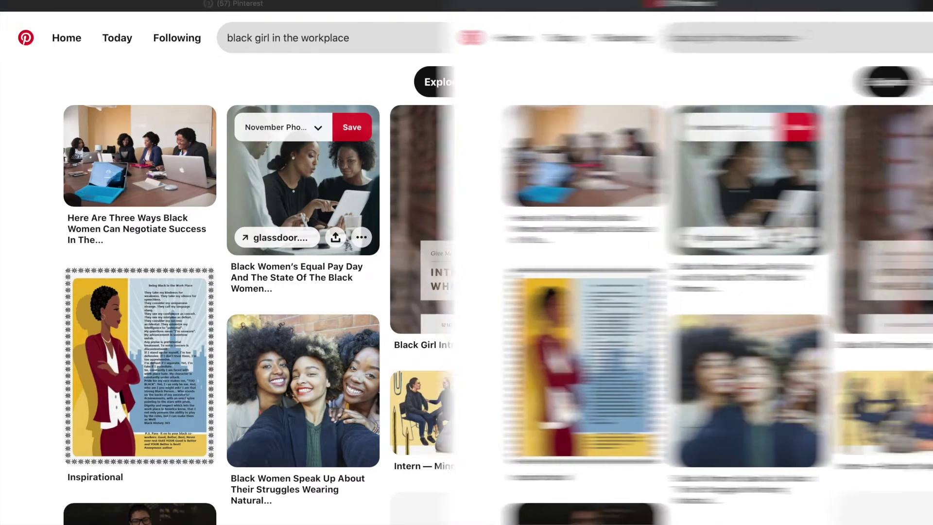
Search Pinterest for "bible" and look through the scripture and Bible journaling pins
{"action": "left_click", "coordinate": [356, 38]}
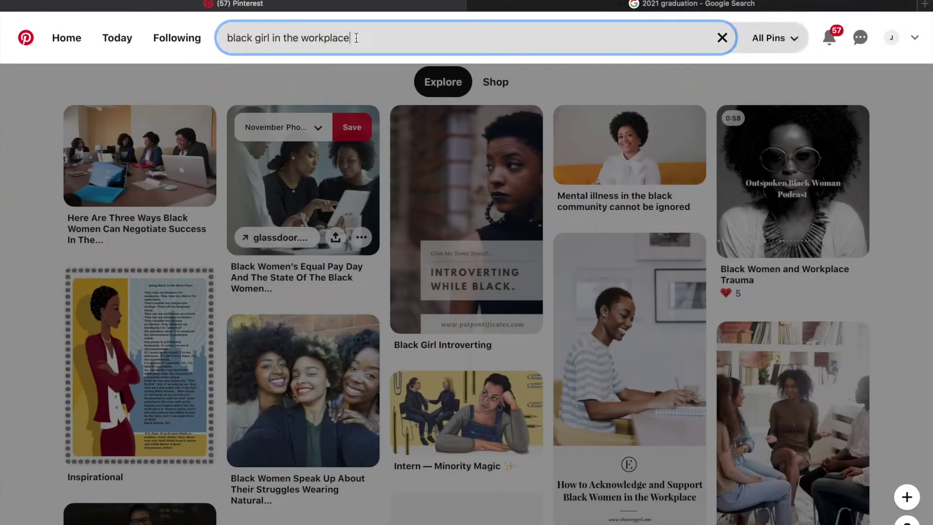
{"action": "left_click_drag", "start_coordinate": [357, 38], "coordinate": [193, 2]}
{"action": "type", "text": "bibl"}
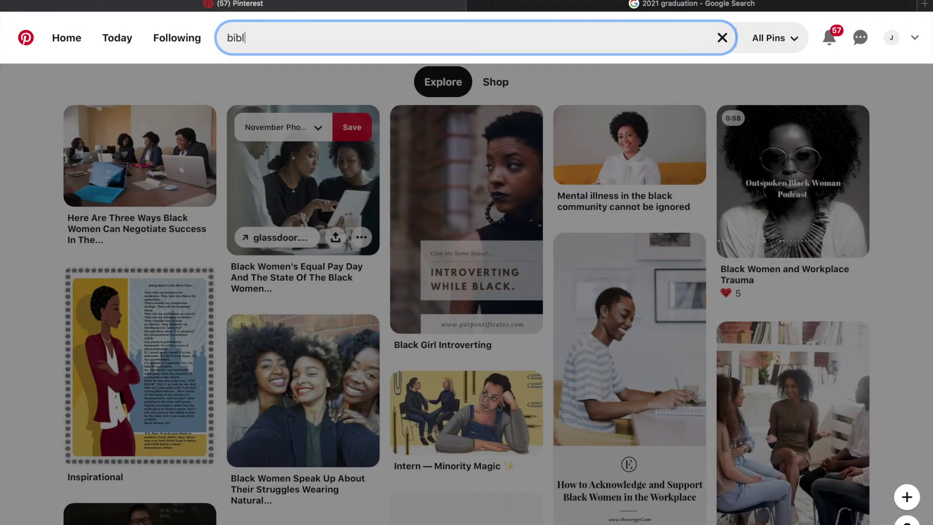
{"action": "type", "text": "e"}
{"action": "key", "text": "Return"}
{"action": "scroll", "coordinate": [900, 323], "scroll_direction": "down", "scroll_amount": 5}
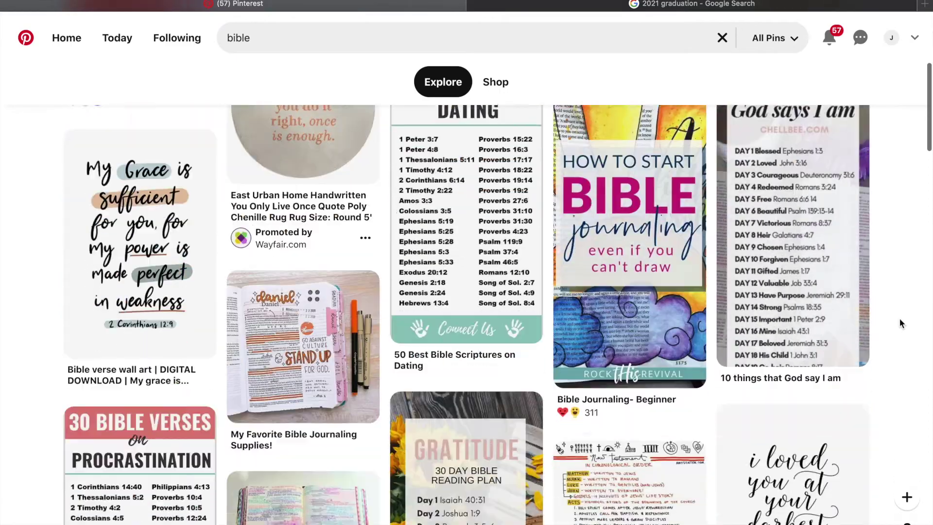
{"action": "scroll", "coordinate": [900, 322], "scroll_direction": "down", "scroll_amount": 15}
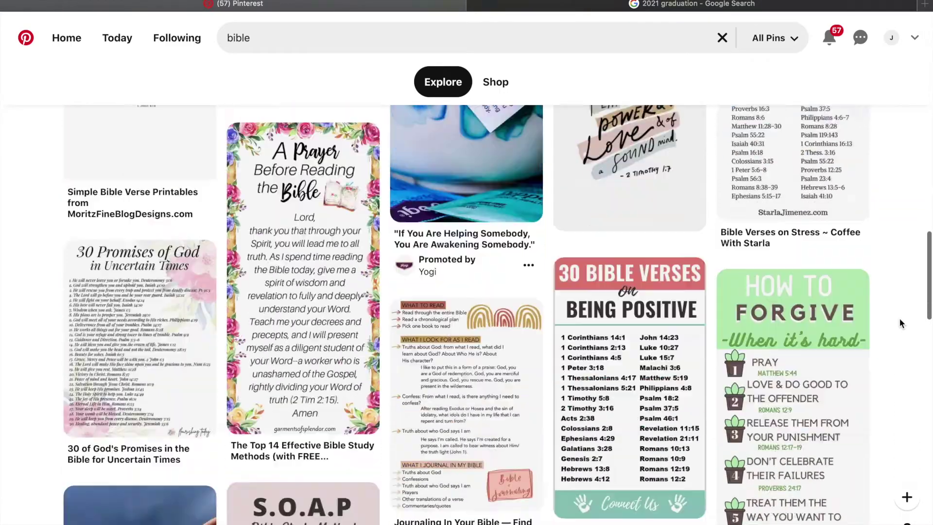
{"action": "scroll", "coordinate": [900, 317], "scroll_direction": "down", "scroll_amount": 7}
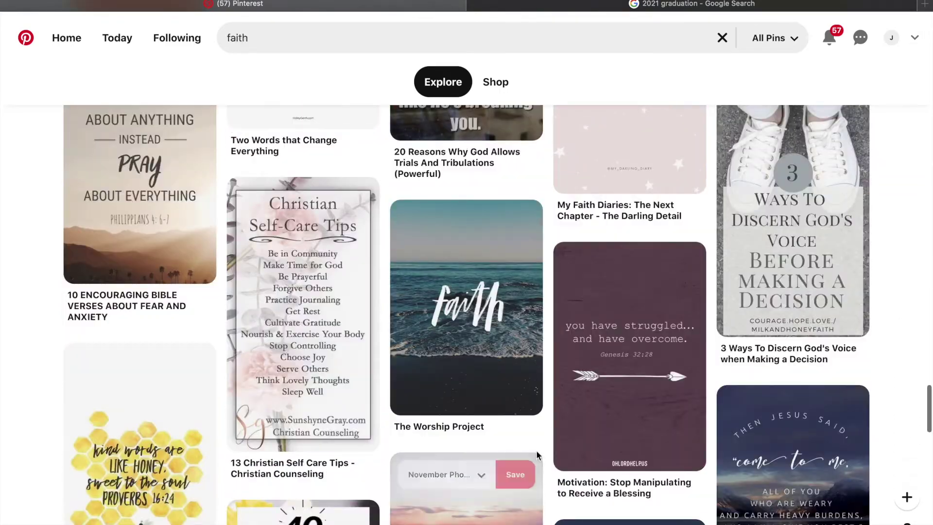
Download the image of the "I will walk by faith even when I cannot see" arrow art pin from the faith results
{"action": "scroll", "coordinate": [537, 455], "scroll_direction": "down", "scroll_amount": 6}
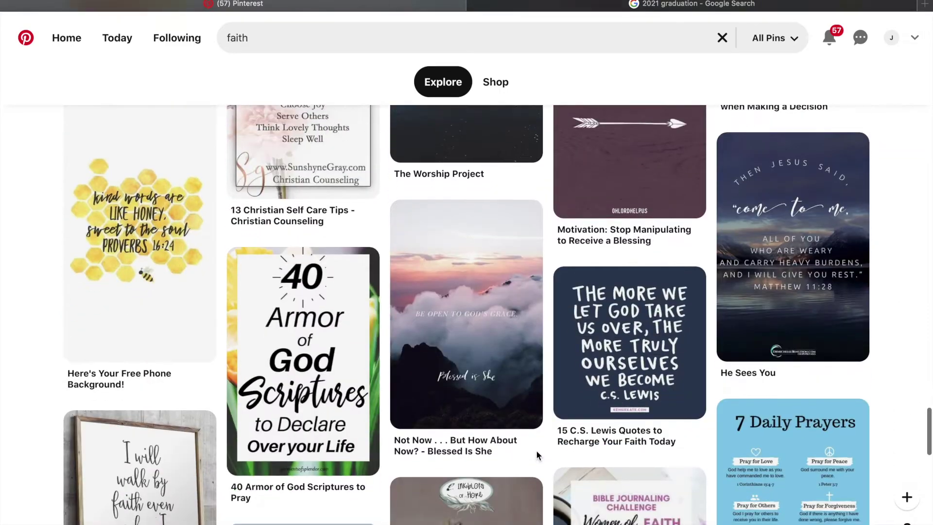
{"action": "scroll", "coordinate": [536, 455], "scroll_direction": "down", "scroll_amount": 5}
{"action": "left_click", "coordinate": [198, 394]}
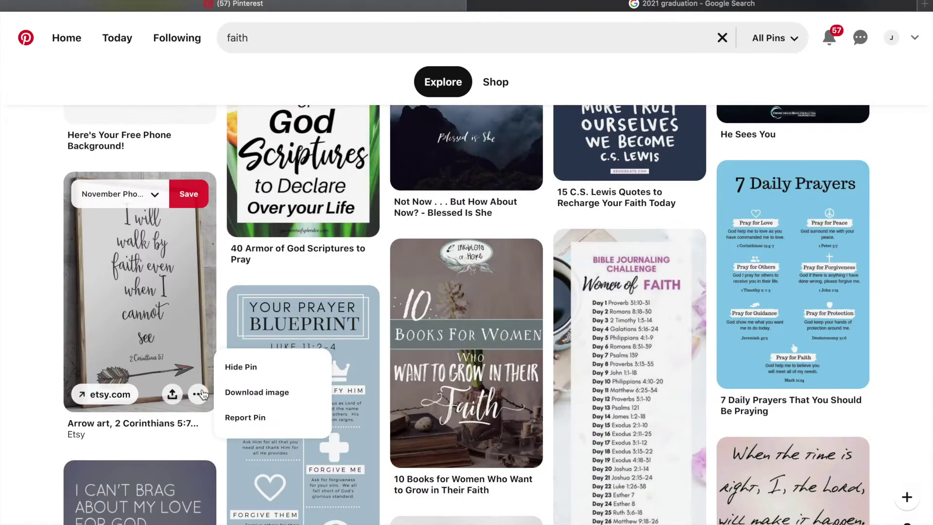
{"action": "left_click", "coordinate": [252, 393]}
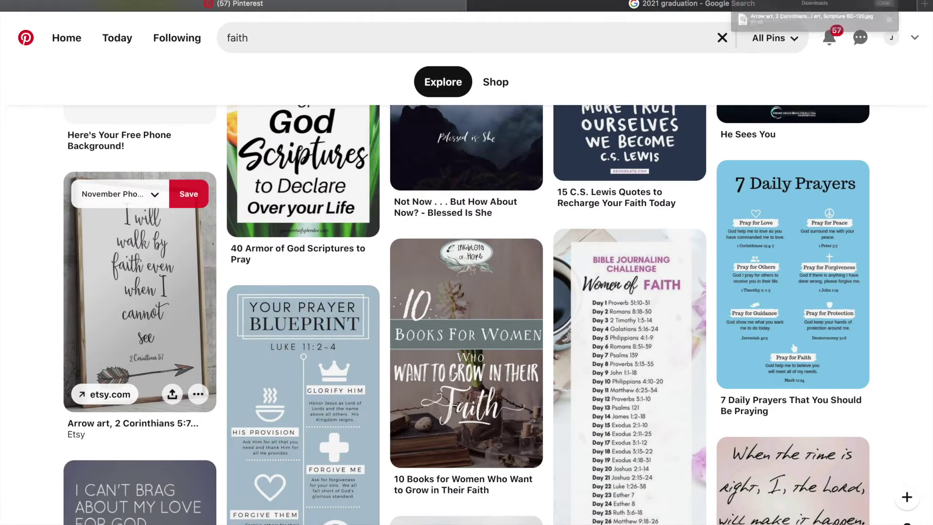
Open the downloaded 2 Corinthians arrow art image and save it
{"action": "double_click", "coordinate": [779, 41]}
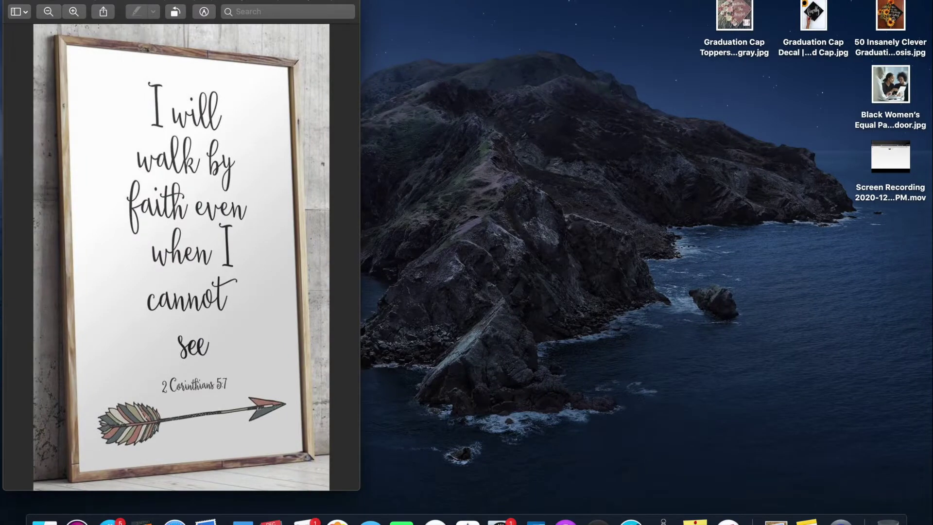
{"action": "key", "text": "super+s"}
{"action": "key", "text": "Return"}
Take a full-screen screenshot of the YouTube channel page and fit the crop frame around the channel banner
{"action": "key", "text": "super+shift+3"}
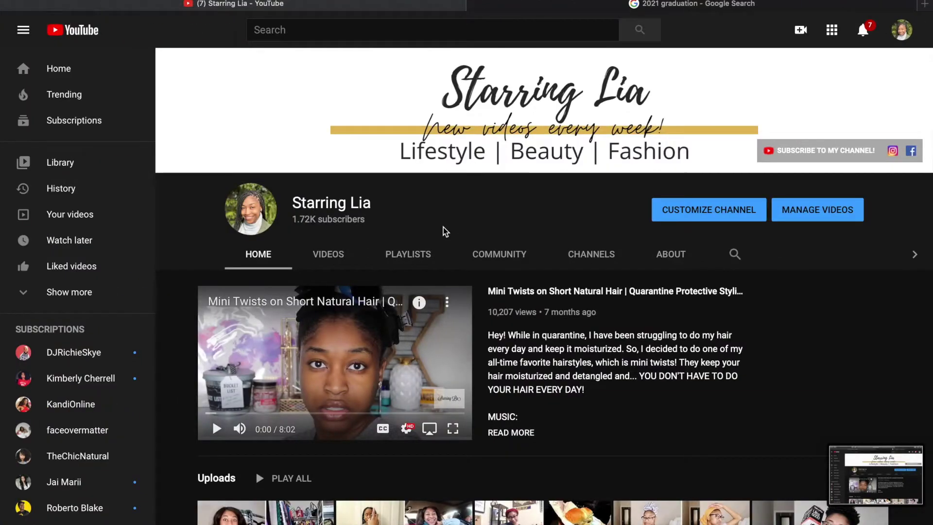
{"action": "left_click", "coordinate": [858, 479]}
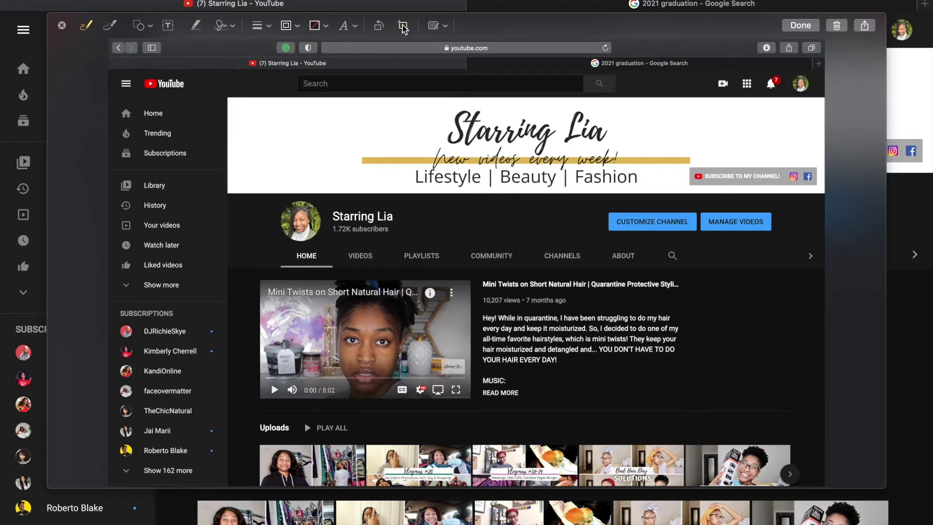
{"action": "left_click_drag", "start_coordinate": [820, 484], "coordinate": [694, 193]}
{"action": "left_click_drag", "start_coordinate": [108, 193], "coordinate": [230, 194]}
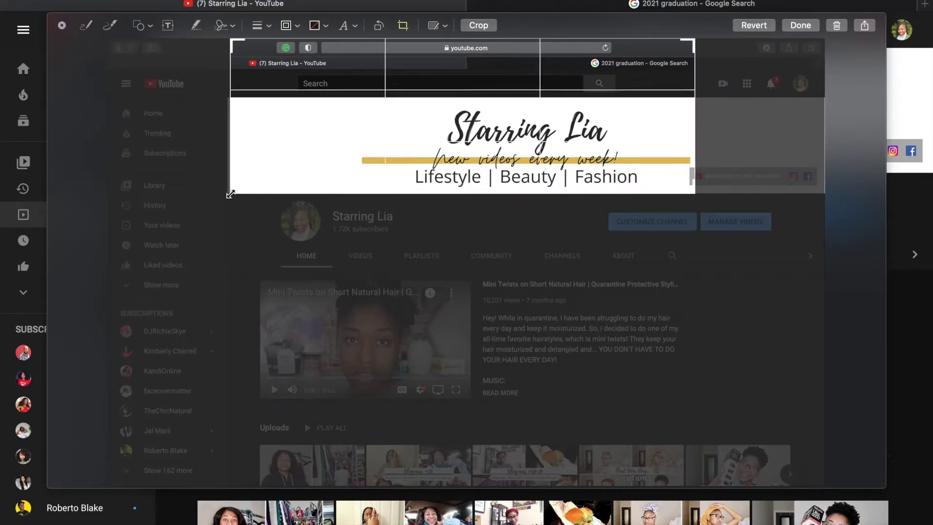
{"action": "left_click_drag", "start_coordinate": [693, 196], "coordinate": [826, 193]}
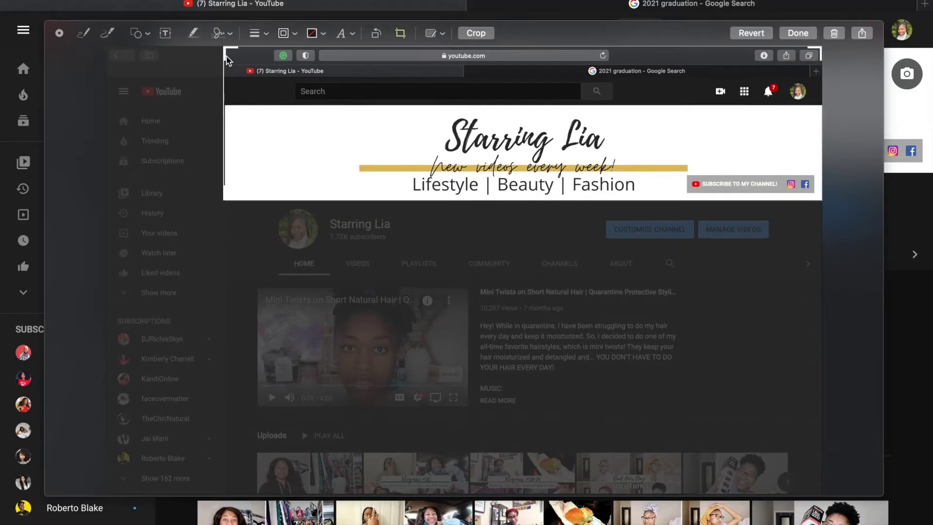
{"action": "left_click_drag", "start_coordinate": [226, 47], "coordinate": [225, 94]}
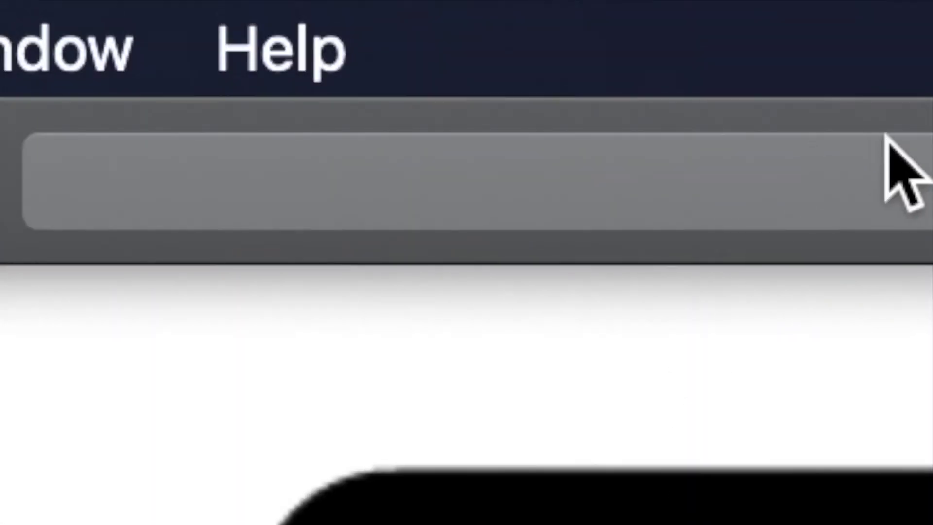
Open canva.com in the browser and create a blank Desktop Wallpaper design at 1920 × 1080 px
{"action": "left_click", "coordinate": [884, 153]}
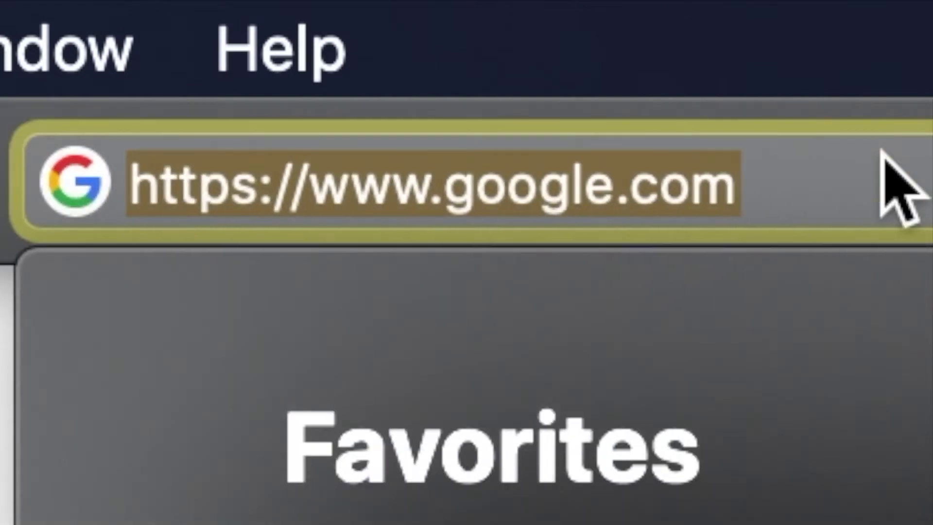
{"action": "type", "text": "canva"}
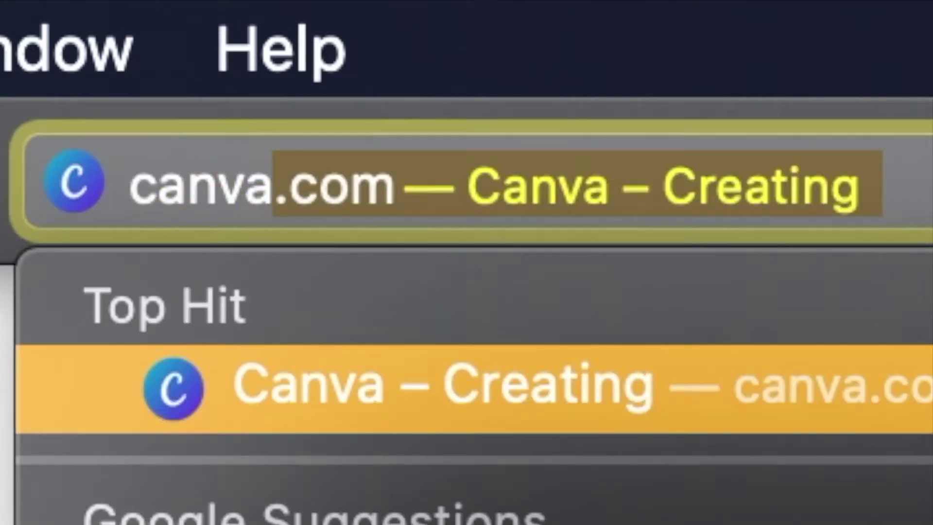
{"action": "key", "text": "Return"}
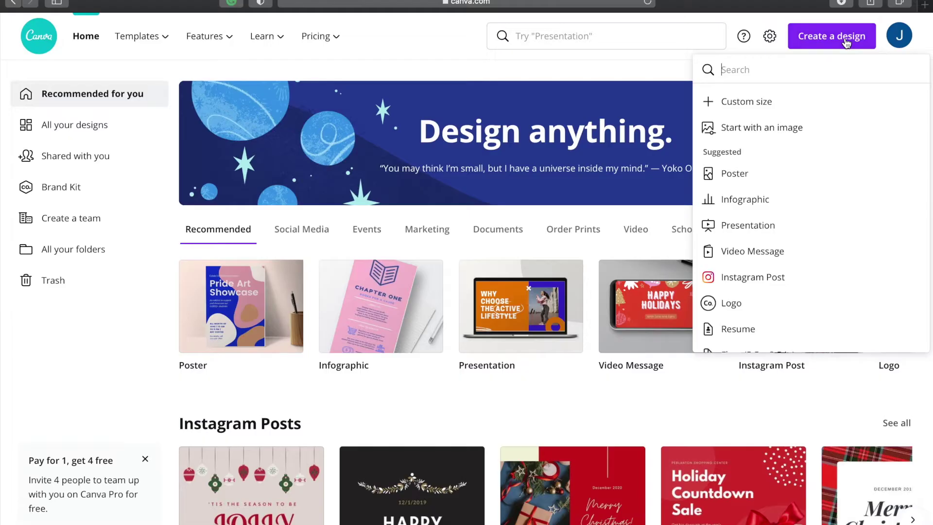
{"action": "type", "text": "desktop"}
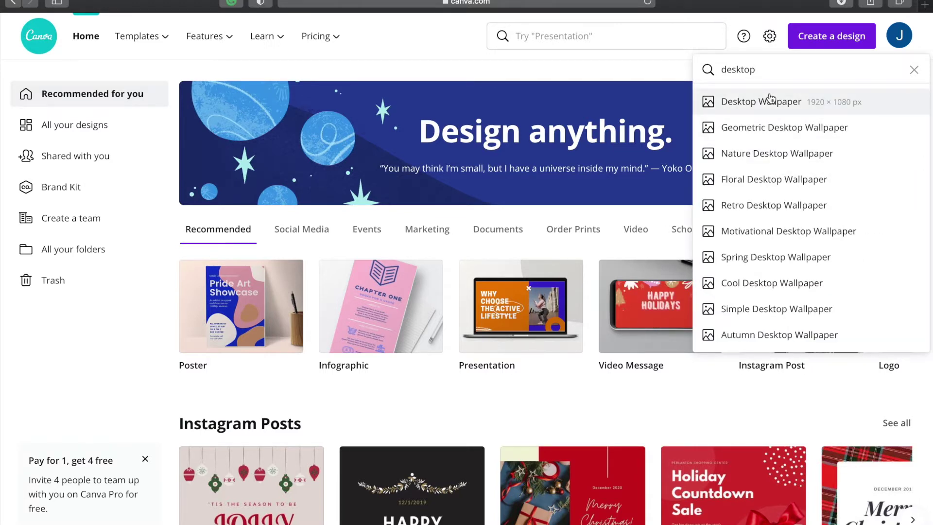
{"action": "left_click", "coordinate": [771, 102]}
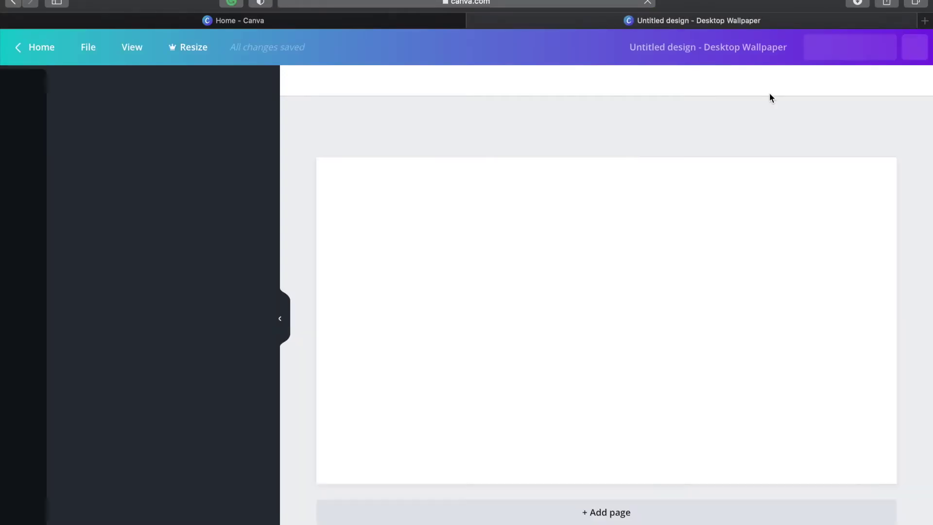
Upload all the collected image files from the desktop to the design's uploaded media
{"action": "left_click", "coordinate": [874, 94]}
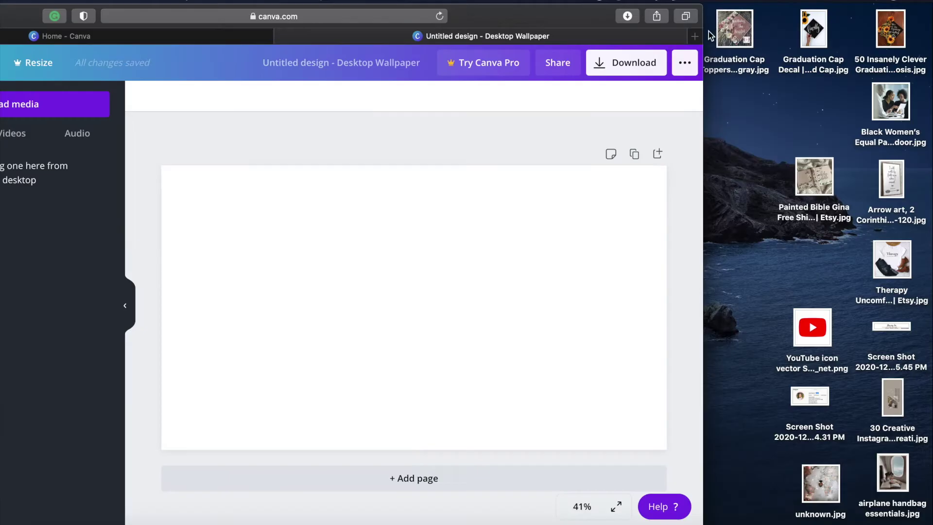
{"action": "left_click_drag", "start_coordinate": [710, 32], "coordinate": [923, 519]}
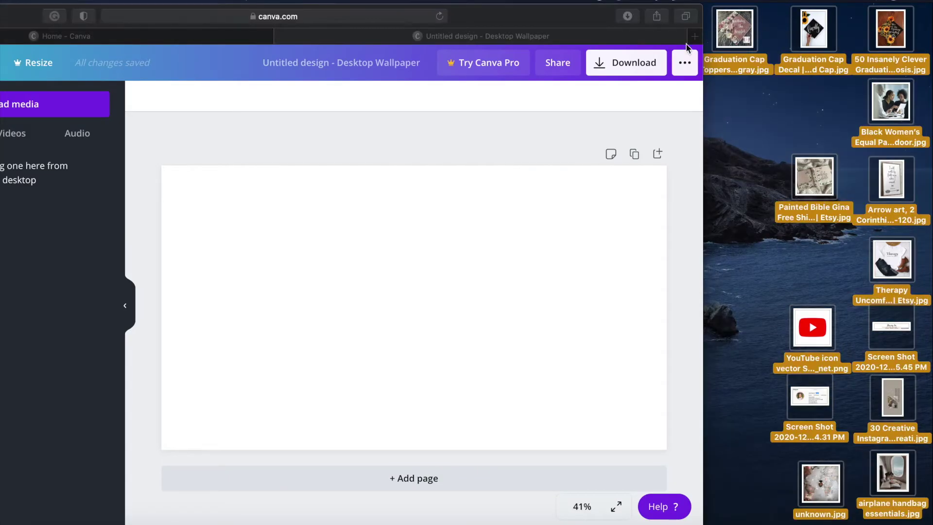
{"action": "left_click_drag", "start_coordinate": [736, 33], "coordinate": [48, 205]}
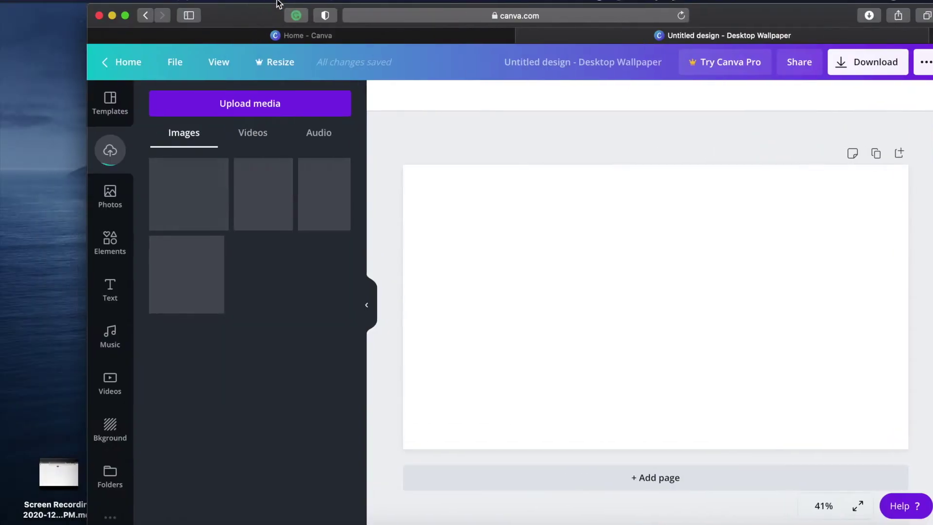
{"action": "left_click", "coordinate": [134, 15]}
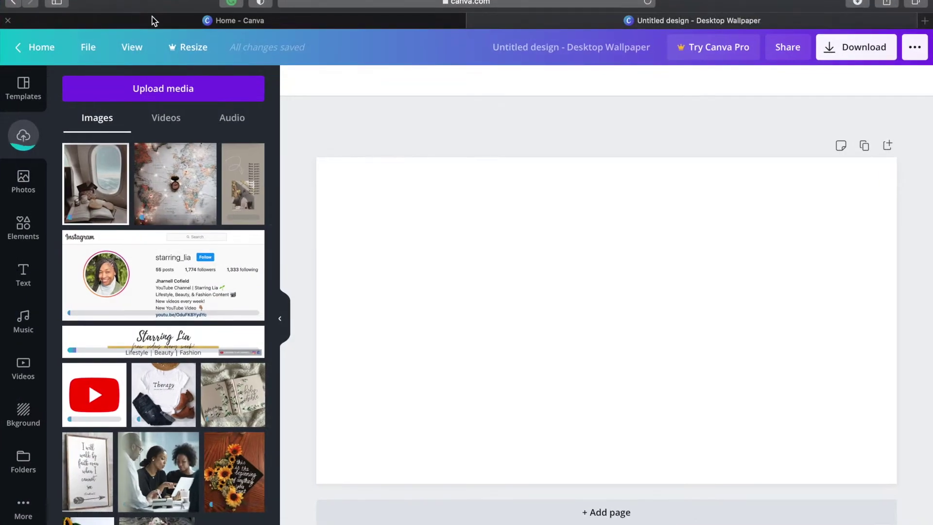
Place the faith arrow art in the page's upper-left corner and the Bible image beside it, scaling both down
{"action": "left_click", "coordinate": [87, 437]}
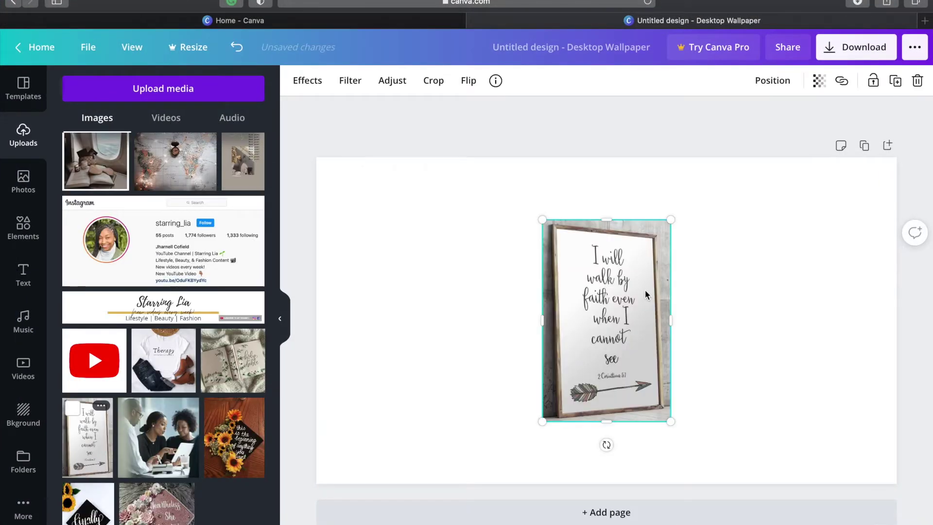
{"action": "left_click_drag", "start_coordinate": [567, 245], "coordinate": [417, 234]}
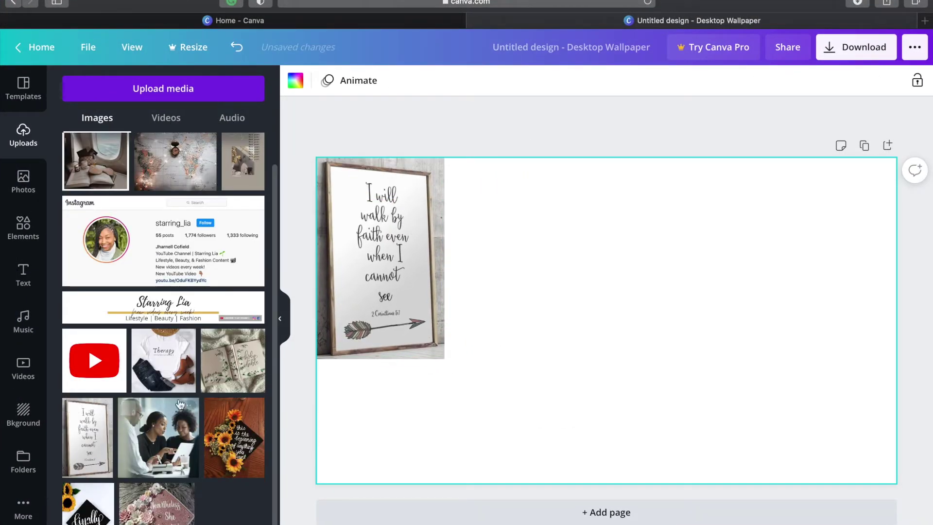
{"action": "left_click_drag", "start_coordinate": [224, 371], "coordinate": [464, 195]}
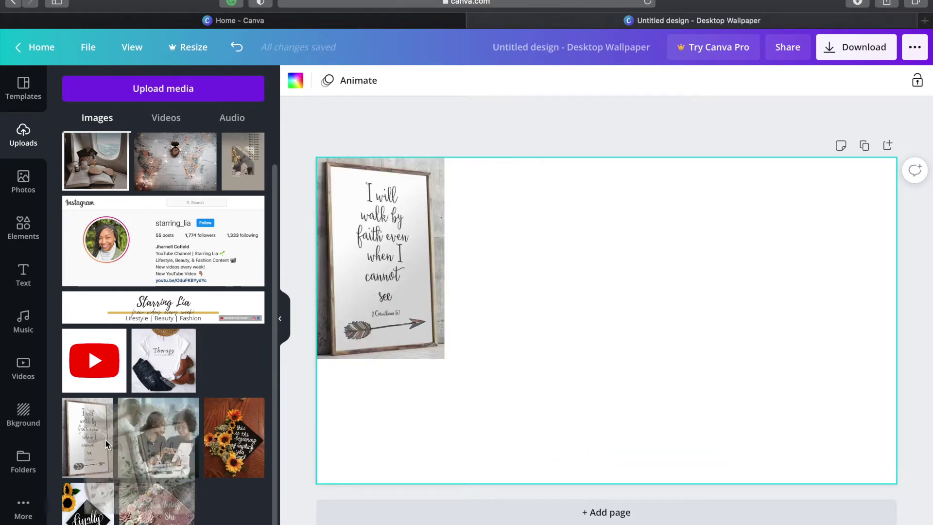
{"action": "left_click", "coordinate": [260, 357]}
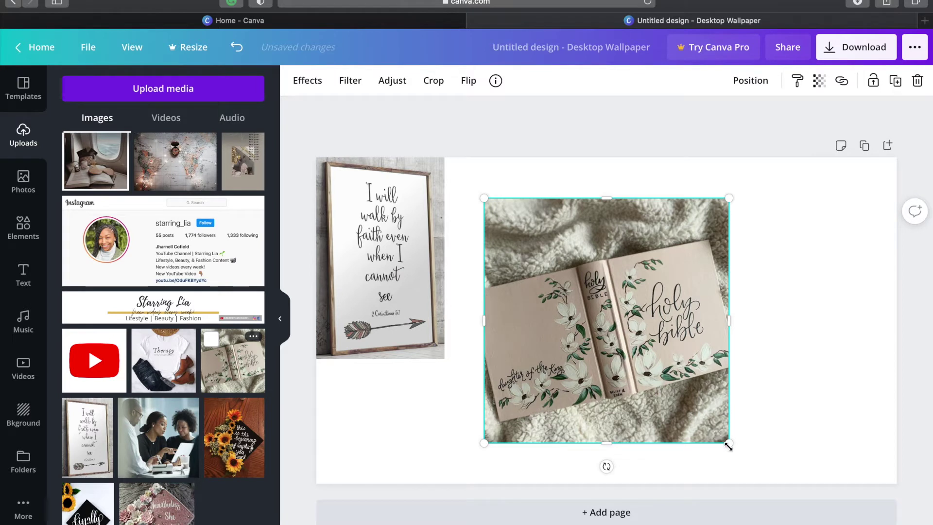
{"action": "left_click_drag", "start_coordinate": [712, 437], "coordinate": [647, 372]}
{"action": "left_click_drag", "start_coordinate": [572, 303], "coordinate": [534, 259]}
{"action": "left_click_drag", "start_coordinate": [444, 359], "coordinate": [432, 324]}
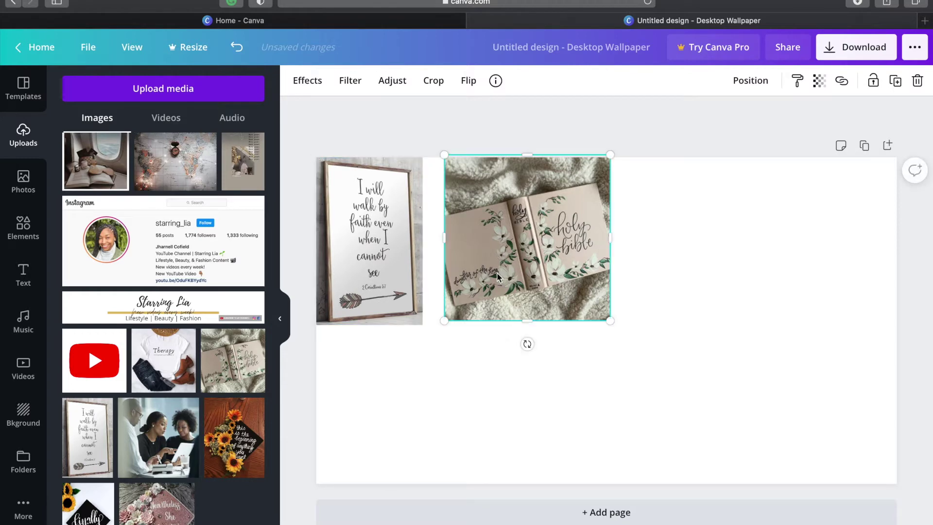
Move the Bible image further right and insert the "finally" graduation cap beside the arrow art, scaled to the same height
{"action": "left_click_drag", "start_coordinate": [500, 278], "coordinate": [481, 274]}
{"action": "left_click_drag", "start_coordinate": [508, 320], "coordinate": [508, 325]}
{"action": "left_click_drag", "start_coordinate": [581, 230], "coordinate": [721, 233]}
{"action": "left_click_drag", "start_coordinate": [88, 506], "coordinate": [490, 257]}
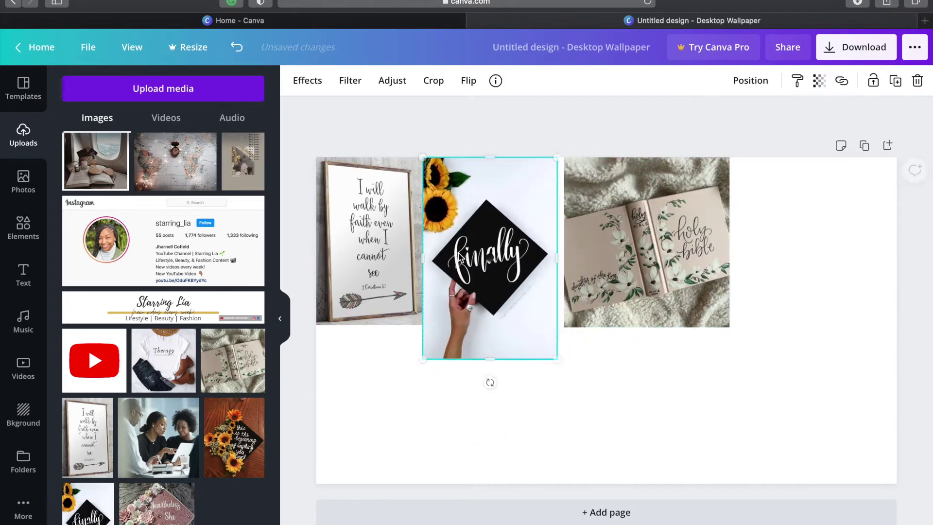
{"action": "left_click_drag", "start_coordinate": [558, 359], "coordinate": [534, 324]}
Extend the top row with the office photo and the "New post" image, moving the Bible image to the bottom row
{"action": "left_click", "coordinate": [579, 379]}
{"action": "left_click_drag", "start_coordinate": [647, 242], "coordinate": [606, 407]}
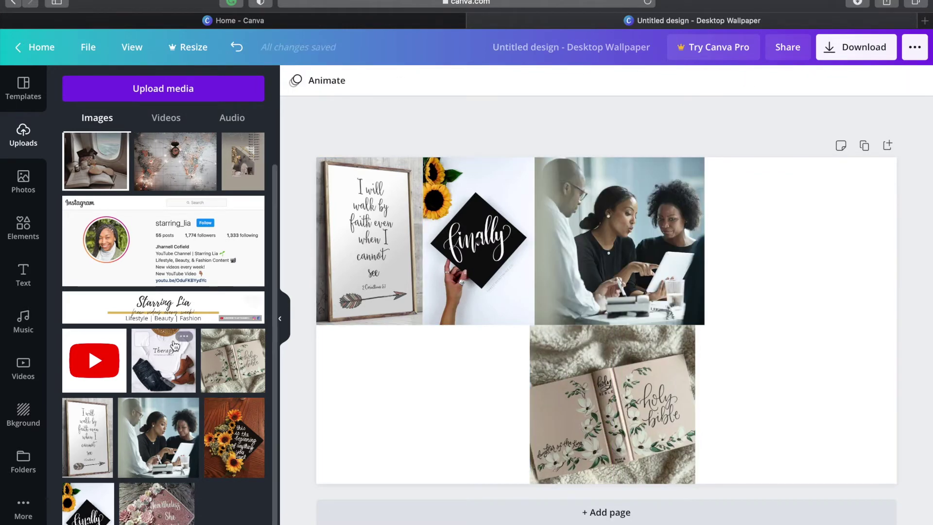
{"action": "left_click_drag", "start_coordinate": [240, 159], "coordinate": [721, 204]}
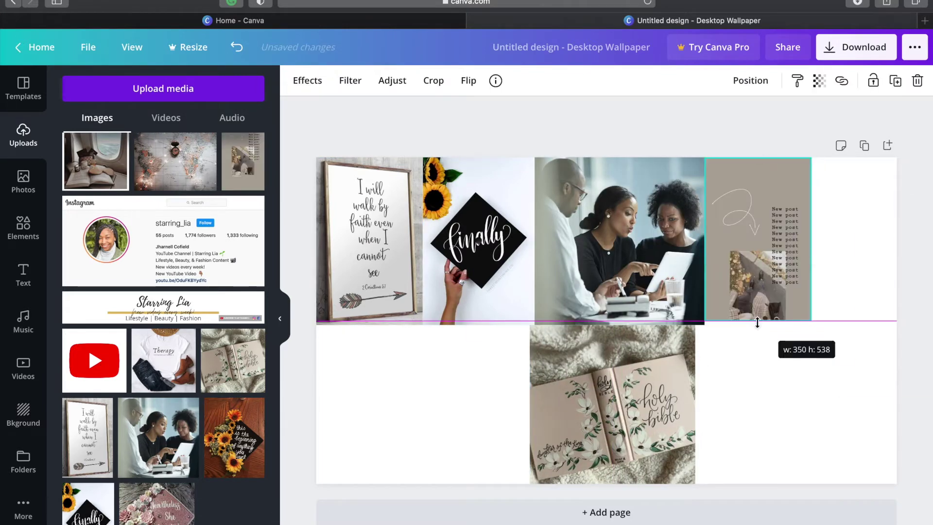
{"action": "left_click", "coordinate": [743, 362]}
Move the "finally" cap beside the Bible in the bottom row and fit the Therapy shirt image into its former place
{"action": "left_click_drag", "start_coordinate": [479, 241], "coordinate": [752, 408]}
{"action": "left_click", "coordinate": [423, 389]}
{"action": "left_click_drag", "start_coordinate": [164, 360], "coordinate": [523, 257]}
{"action": "left_click_drag", "start_coordinate": [623, 357], "coordinate": [477, 324]}
{"action": "left_click_drag", "start_coordinate": [534, 323], "coordinate": [534, 325]}
{"action": "left_click", "coordinate": [489, 372]}
Narrow the office photo from its right edge and shift the "New post" image up against it
{"action": "scroll", "coordinate": [212, 440], "scroll_direction": "up", "scroll_amount": 2}
{"action": "left_click", "coordinate": [647, 238]}
{"action": "left_click_drag", "start_coordinate": [705, 241], "coordinate": [685, 241]}
{"action": "left_click_drag", "start_coordinate": [754, 233], "coordinate": [734, 233]}
Place the airplane window image in the page's lower-left corner, scale it to the bottom row and crop off its white border
{"action": "left_click_drag", "start_coordinate": [96, 183], "coordinate": [335, 404]}
{"action": "left_click_drag", "start_coordinate": [474, 286], "coordinate": [444, 322]}
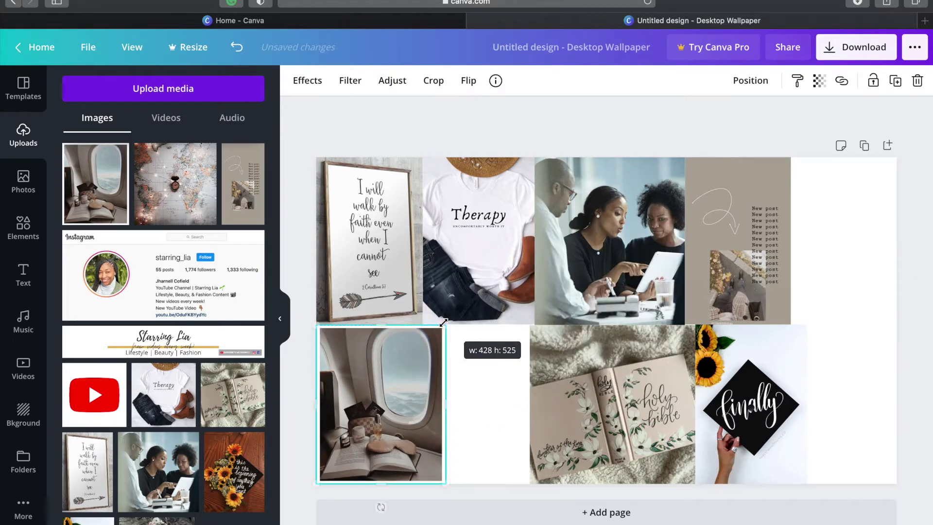
{"action": "left_click", "coordinate": [433, 80]}
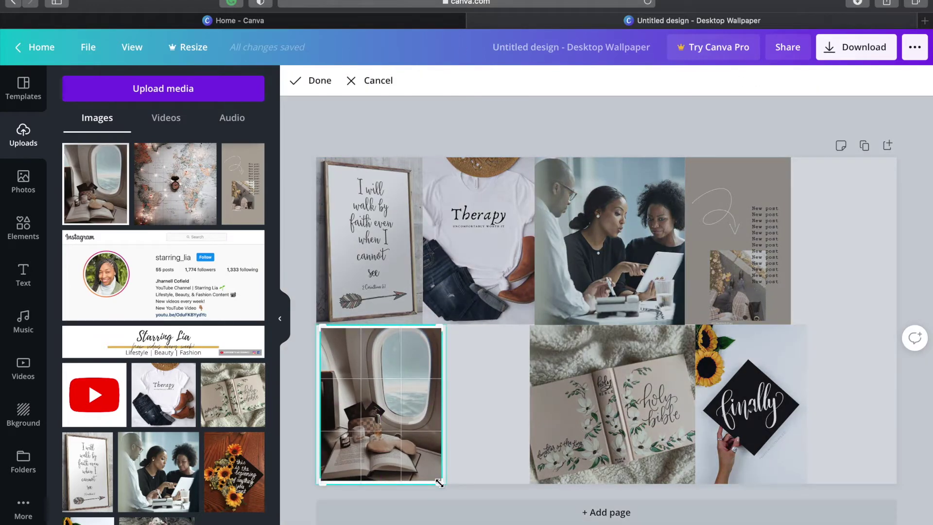
{"action": "left_click_drag", "start_coordinate": [322, 332], "coordinate": [321, 327]}
{"action": "left_click", "coordinate": [311, 80]}
{"action": "left_click_drag", "start_coordinate": [377, 476], "coordinate": [377, 484]}
{"action": "left_click", "coordinate": [433, 80]}
{"action": "left_click_drag", "start_coordinate": [316, 483], "coordinate": [314, 479]}
{"action": "left_click", "coordinate": [306, 474]}
{"action": "left_click", "coordinate": [390, 419]}
{"action": "left_click_drag", "start_coordinate": [392, 419], "coordinate": [384, 415]}
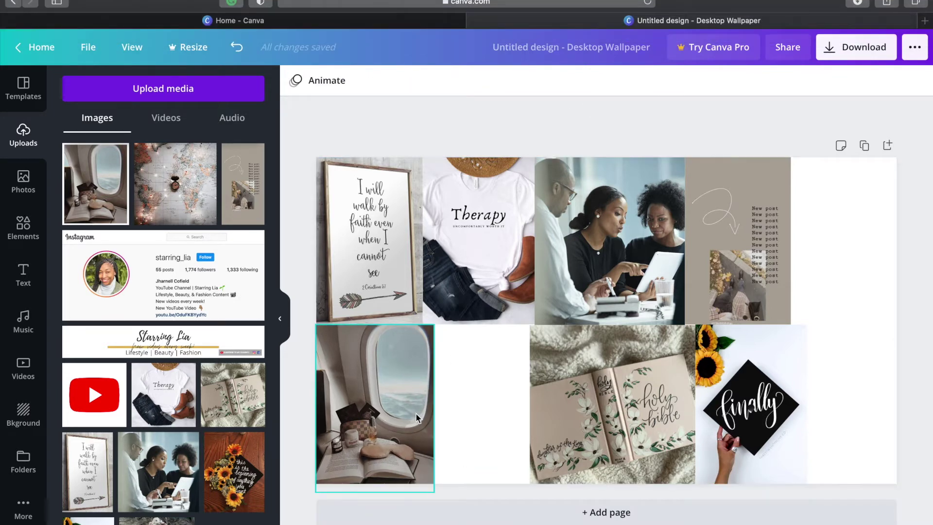
Align the Bible and "finally" cap images in the bottom row with the column edges of the images above
{"action": "left_click_drag", "start_coordinate": [690, 410], "coordinate": [685, 409]}
{"action": "left_click_drag", "start_coordinate": [787, 384], "coordinate": [791, 404]}
{"action": "left_click", "coordinate": [497, 463]}
Add the map and compass image, scale and crop it to the last column, and place it in the page's lower-right corner
{"action": "mouse_move", "coordinate": [182, 202]}
{"action": "left_mouse_down"}
{"action": "mouse_move", "coordinate": [864, 473]}
{"action": "mouse_move", "coordinate": [166, 211]}
{"action": "left_mouse_up"}
{"action": "left_click_drag", "start_coordinate": [606, 321], "coordinate": [765, 282]}
{"action": "left_click_drag", "start_coordinate": [690, 282], "coordinate": [875, 236]}
{"action": "left_click_drag", "start_coordinate": [823, 303], "coordinate": [831, 305]}
{"action": "left_click_drag", "start_coordinate": [924, 325], "coordinate": [860, 304]}
{"action": "left_click_drag", "start_coordinate": [846, 272], "coordinate": [844, 324]}
{"action": "left_click", "coordinate": [460, 423]}
{"action": "left_click_drag", "start_coordinate": [868, 246], "coordinate": [868, 415]}
{"action": "left_click", "coordinate": [94, 395]}
{"action": "left_click_drag", "start_coordinate": [703, 222], "coordinate": [620, 308]}
{"action": "left_click_drag", "start_coordinate": [570, 366], "coordinate": [718, 331]}
{"action": "key", "text": "BackSpace"}
Place the channel banner across the middle of the collage and a small YouTube icon at its left end
{"action": "left_click_drag", "start_coordinate": [153, 337], "coordinate": [699, 308]}
{"action": "left_click", "coordinate": [97, 400]}
{"action": "left_click_drag", "start_coordinate": [704, 223], "coordinate": [602, 327]}
{"action": "left_click_drag", "start_coordinate": [512, 416], "coordinate": [525, 405]}
{"action": "left_click_drag", "start_coordinate": [562, 368], "coordinate": [470, 309]}
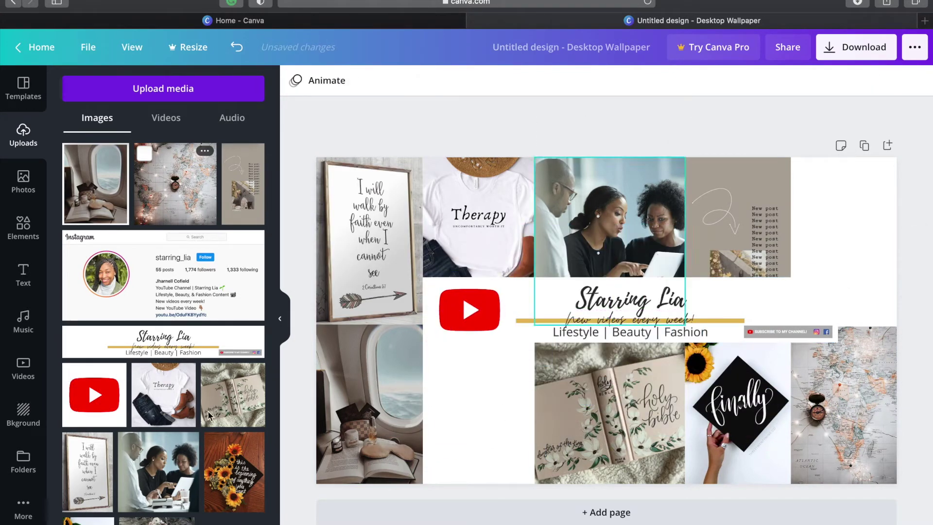
Fit a rectangular frame into the bottom row's empty gap and fill it with the Instagram profile screenshot
{"action": "left_click", "coordinate": [210, 295]}
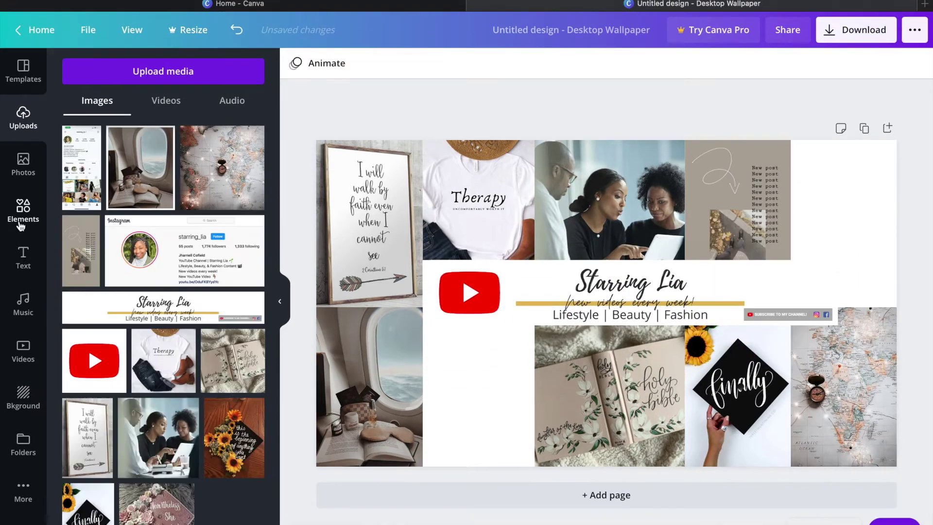
{"action": "left_click", "coordinate": [20, 239]}
{"action": "scroll", "coordinate": [188, 327], "scroll_direction": "down", "scroll_amount": 1}
{"action": "scroll", "coordinate": [189, 325], "scroll_direction": "up", "scroll_amount": 8}
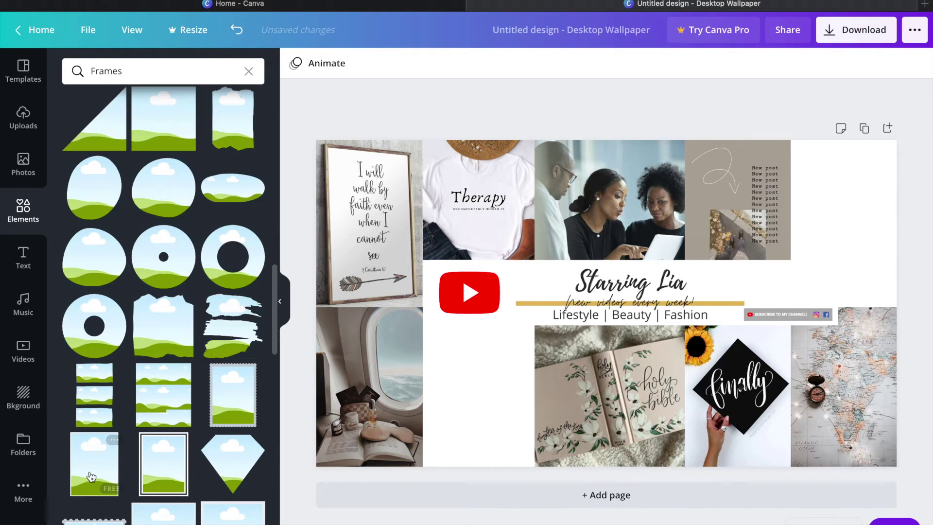
{"action": "left_click_drag", "start_coordinate": [488, 396], "coordinate": [489, 396]}
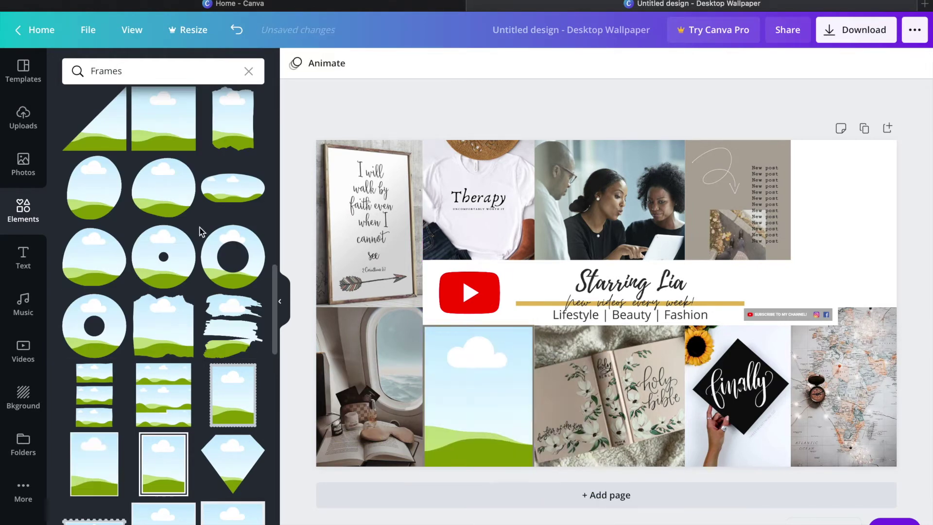
{"action": "left_click", "coordinate": [23, 117]}
{"action": "left_click_drag", "start_coordinate": [82, 168], "coordinate": [475, 402]}
Add the portrait photo, flip it horizontally, and fit it into the page's upper-right corner above the map
{"action": "key", "text": "Return"}
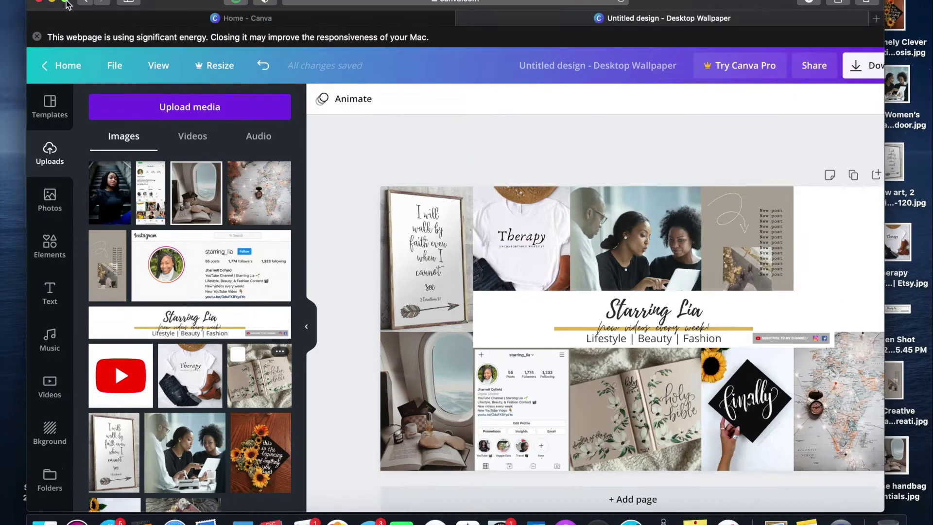
{"action": "left_click", "coordinate": [469, 85]}
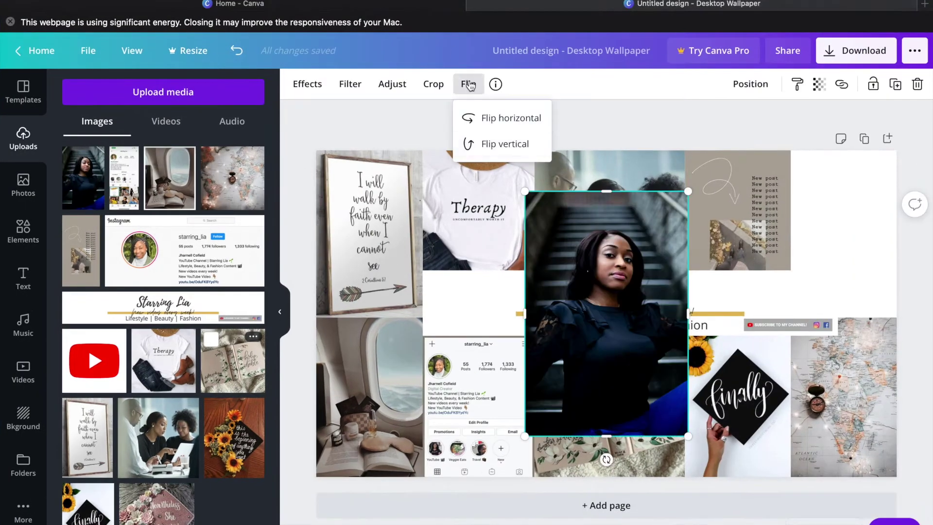
{"action": "left_click", "coordinate": [504, 118]}
{"action": "left_click_drag", "start_coordinate": [588, 346], "coordinate": [837, 275]}
{"action": "mouse_move", "coordinate": [787, 349]}
{"action": "left_mouse_down"}
{"action": "mouse_move", "coordinate": [789, 318]}
{"action": "mouse_move", "coordinate": [791, 341]}
{"action": "left_mouse_up"}
{"action": "left_click_drag", "start_coordinate": [852, 341], "coordinate": [848, 314]}
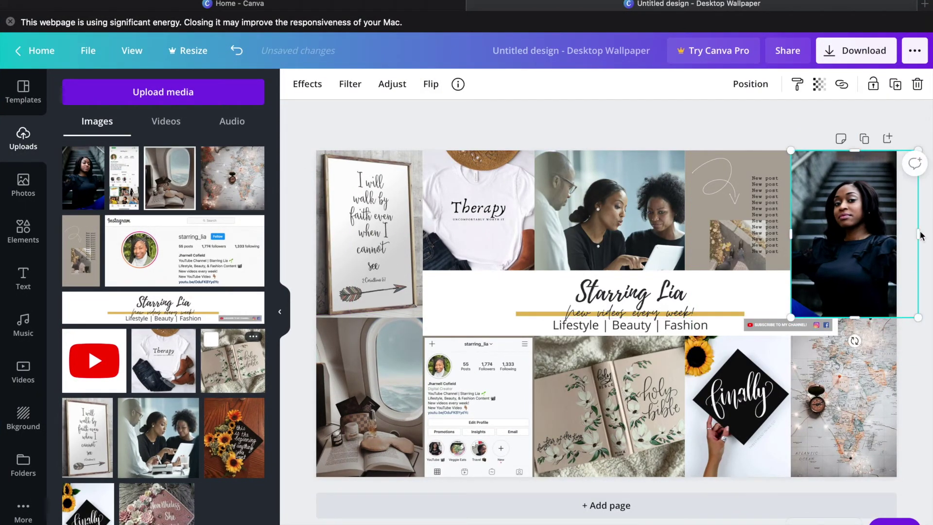
{"action": "left_click", "coordinate": [801, 243]}
Adjust the channel banner's layer order, crop its right end to the portrait's edge and shift its content left within the crop
{"action": "left_click", "coordinate": [729, 297]}
{"action": "left_click", "coordinate": [750, 84]}
{"action": "left_click", "coordinate": [613, 122]}
{"action": "left_click", "coordinate": [458, 131]}
{"action": "left_click", "coordinate": [777, 301]}
{"action": "left_click_drag", "start_coordinate": [838, 303], "coordinate": [792, 305]}
{"action": "double_click", "coordinate": [680, 302]}
{"action": "left_click_drag", "start_coordinate": [681, 303], "coordinate": [633, 302]}
{"action": "left_click", "coordinate": [623, 108]}
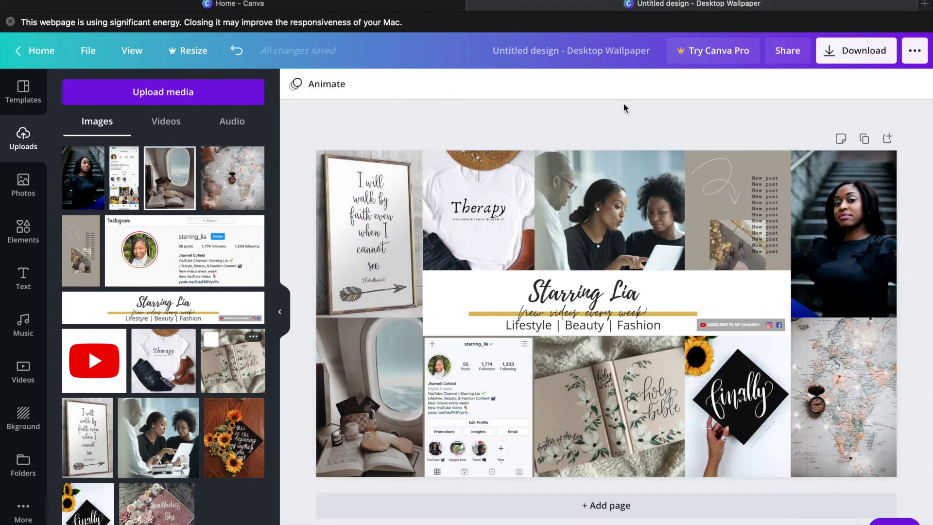
Add the YouTube icon again, scale it down and place it at the left end of the channel banner
{"action": "left_click", "coordinate": [94, 361]}
{"action": "left_click_drag", "start_coordinate": [700, 411], "coordinate": [575, 282]}
{"action": "left_click_drag", "start_coordinate": [542, 249], "coordinate": [460, 305]}
{"action": "key", "text": "Escape"}
{"action": "left_click", "coordinate": [611, 113]}
Add a heading text, set its font to Montserrat extra-bold and colour it the black from the cap photo's colours
{"action": "left_click", "coordinate": [23, 279]}
{"action": "left_click", "coordinate": [150, 152]}
{"action": "left_click", "coordinate": [341, 84]}
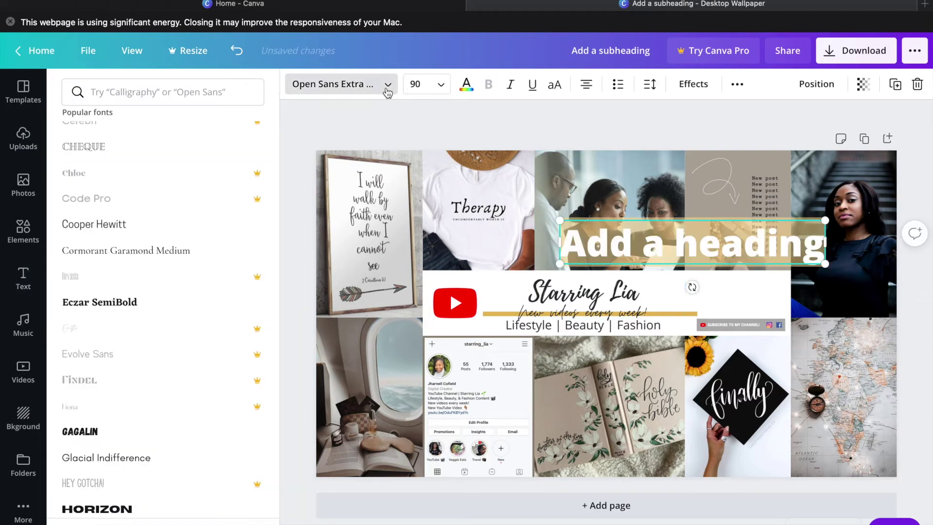
{"action": "left_click", "coordinate": [198, 91]}
{"action": "type", "text": "mont bold"}
{"action": "left_click", "coordinate": [151, 175]}
{"action": "left_click", "coordinate": [466, 83]}
{"action": "left_click", "coordinate": [145, 348]}
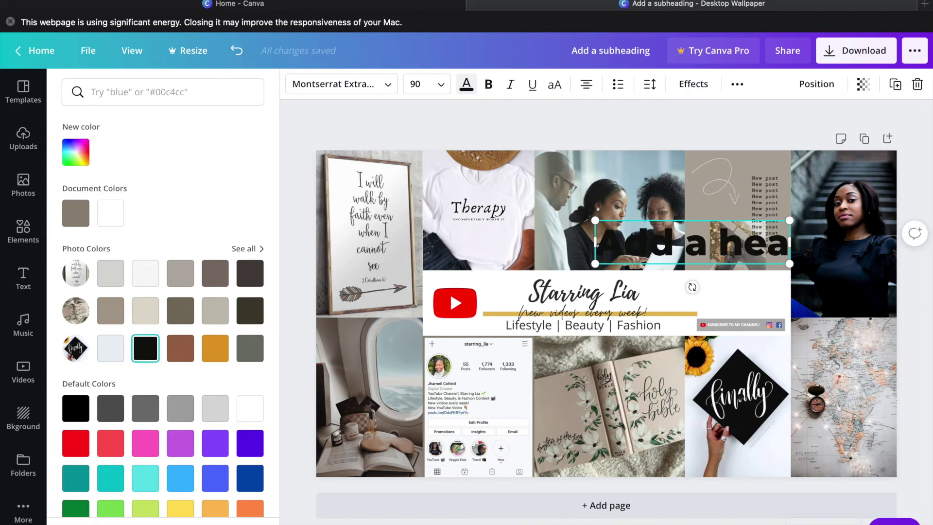
Move the heading onto the channel banner and replace its text with 2021
{"action": "left_click_drag", "start_coordinate": [692, 242], "coordinate": [657, 287]}
{"action": "triple_click", "coordinate": [658, 287]}
{"action": "type", "text": "2021"}
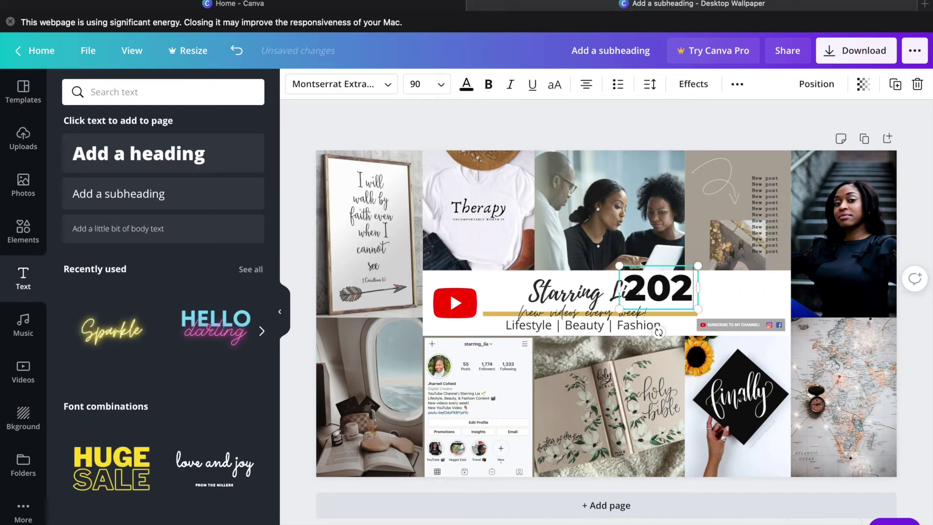
{"action": "left_click", "coordinate": [649, 83]}
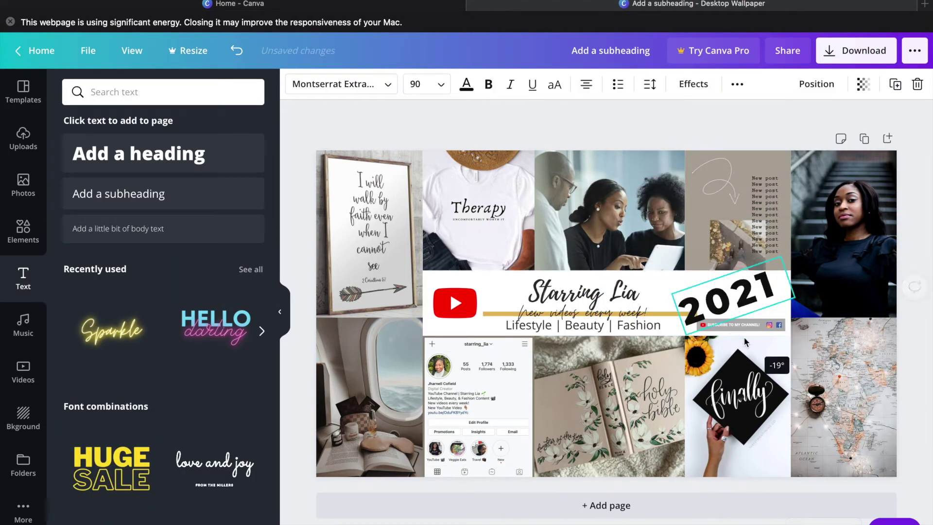
Tilt the 2021 text slightly counterclockwise and position it at the banner's right end above the subscribe strip
{"action": "left_click_drag", "start_coordinate": [753, 294], "coordinate": [736, 290]}
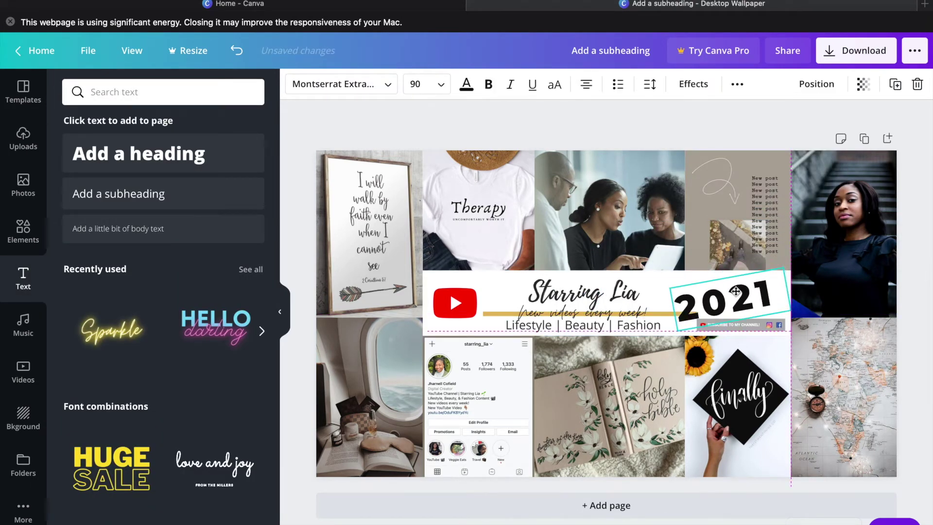
{"action": "left_click_drag", "start_coordinate": [735, 339], "coordinate": [738, 338]}
{"action": "left_click_drag", "start_coordinate": [705, 299], "coordinate": [710, 296]}
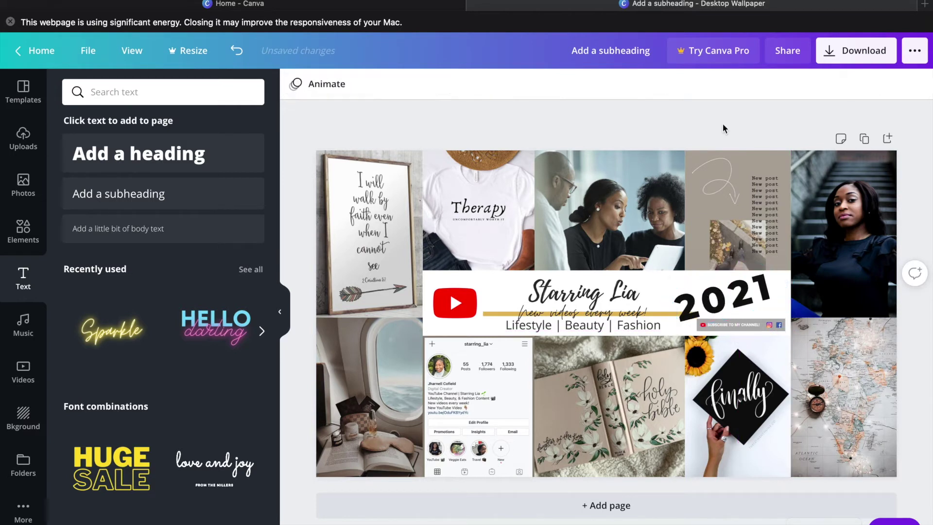
{"action": "left_click_drag", "start_coordinate": [721, 301], "coordinate": [728, 300]}
{"action": "left_click", "coordinate": [654, 275]}
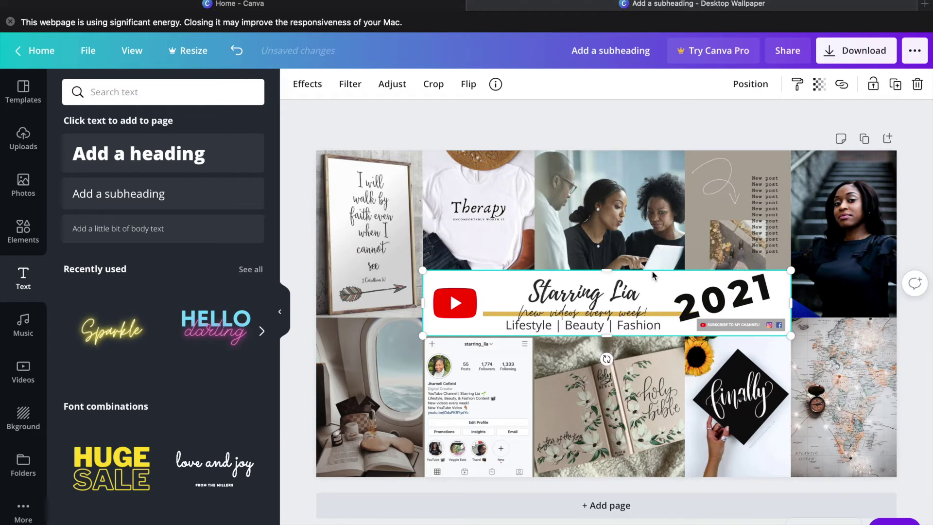
Add the neon Sparkle text style, scale it down to size 176, recolour it a muted brown and replace its wording with Vision
{"action": "left_click", "coordinate": [122, 341]}
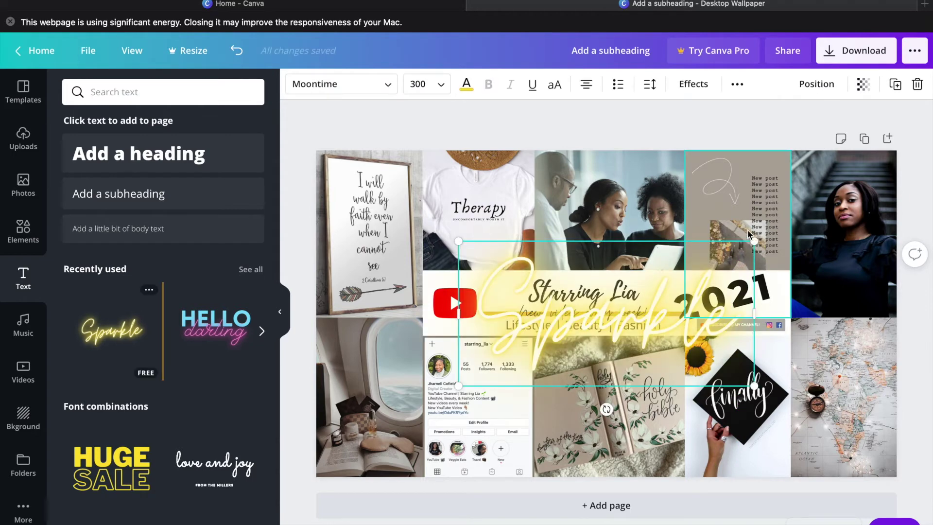
{"action": "left_click_drag", "start_coordinate": [754, 242], "coordinate": [638, 314]}
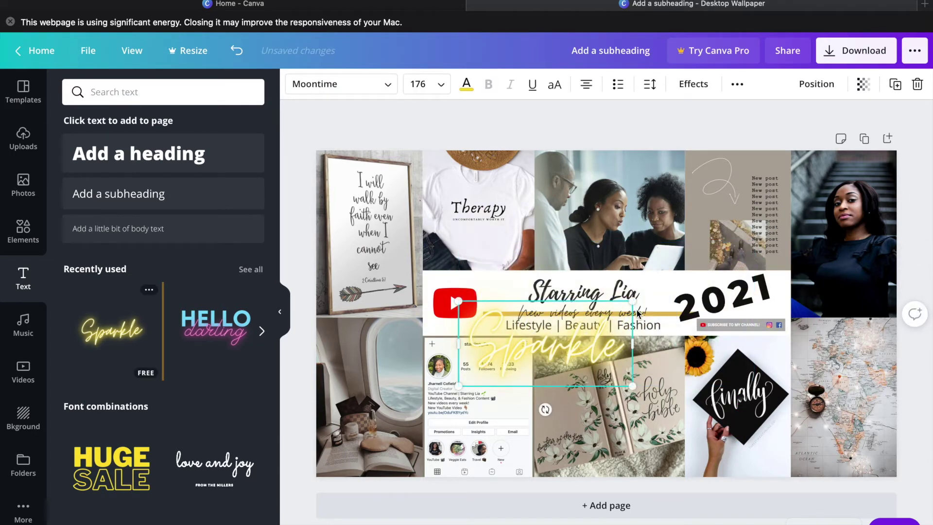
{"action": "left_click", "coordinate": [466, 84]}
{"action": "left_click", "coordinate": [77, 210]}
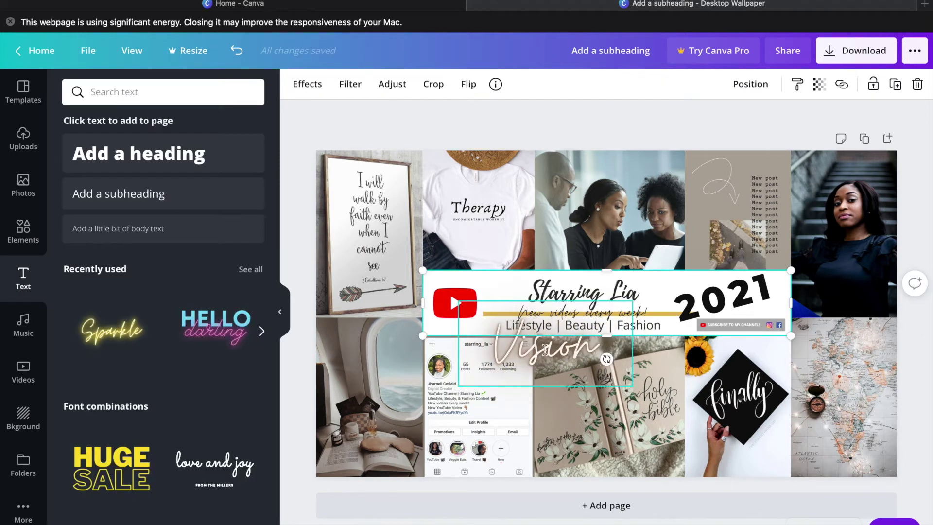
Move the Vision text over the 2021 text on the channel banner and set its font size to 195
{"action": "left_click_drag", "start_coordinate": [525, 353], "coordinate": [728, 300]}
{"action": "left_click", "coordinate": [418, 85]}
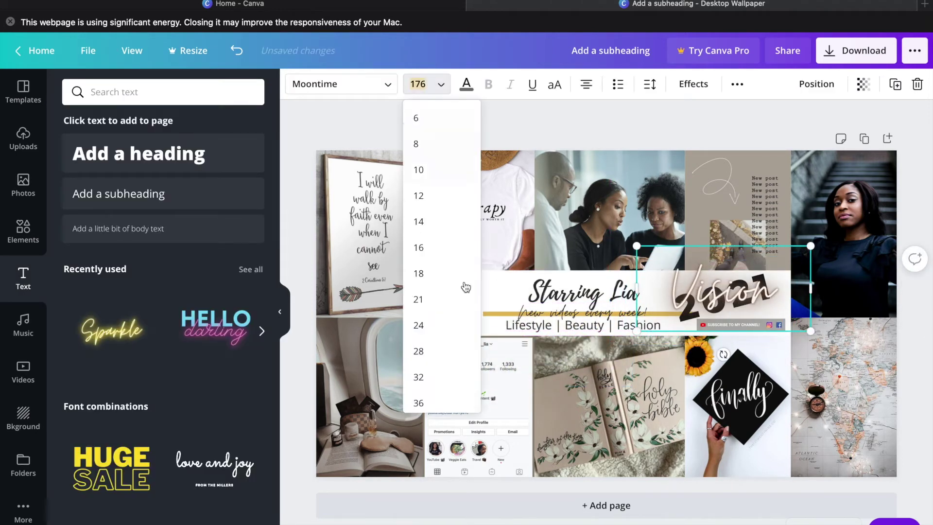
{"action": "type", "text": "195"}
{"action": "key", "text": "Return"}
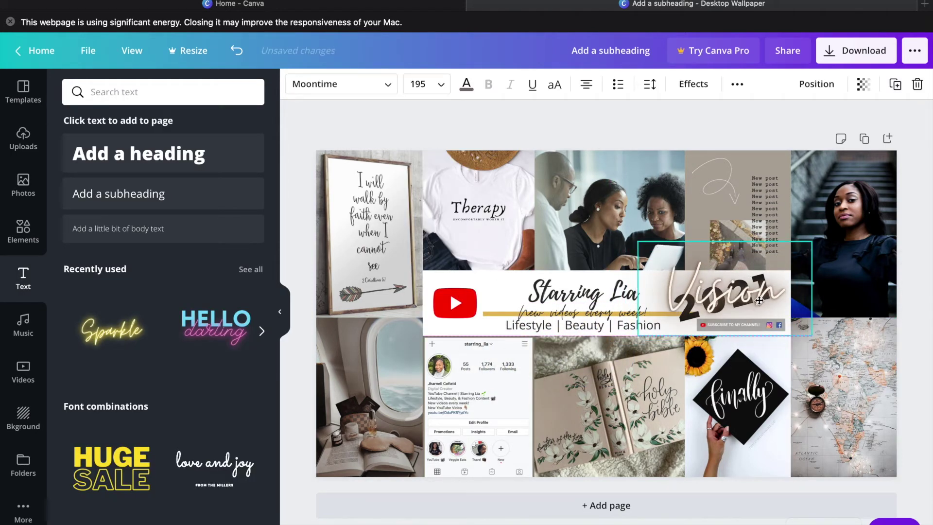
Download the design as a PNG and, in Preview, move the downloaded Add a subheading.png to the Desktop folder
{"action": "left_click", "coordinate": [848, 51]}
{"action": "left_click", "coordinate": [809, 269]}
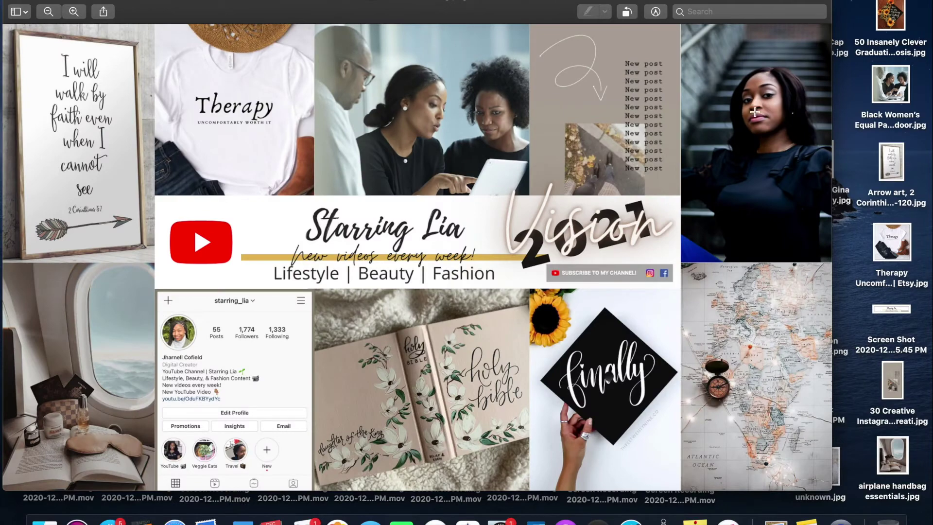
{"action": "left_click_drag", "start_coordinate": [494, 6], "coordinate": [504, 5]}
{"action": "left_click", "coordinate": [80, 1]}
{"action": "left_click", "coordinate": [133, 100]}
{"action": "left_click", "coordinate": [400, 42]}
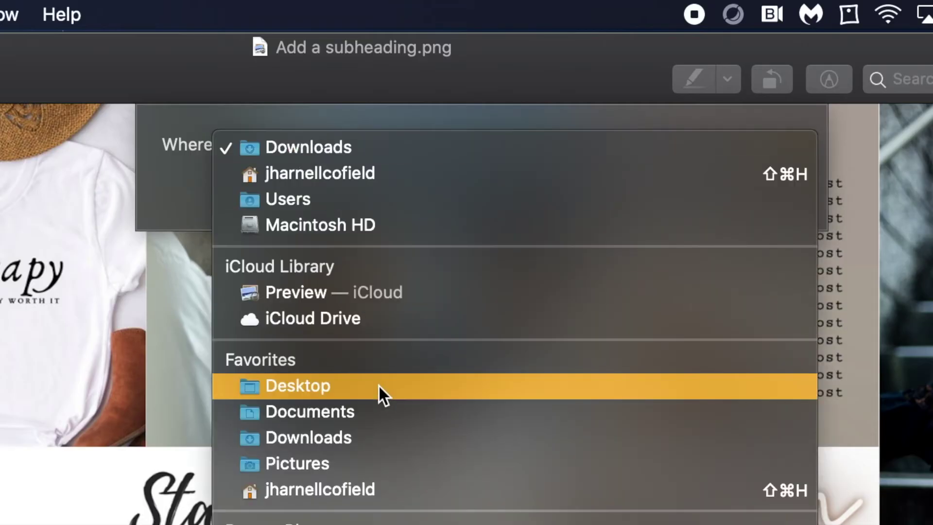
{"action": "left_click", "coordinate": [379, 387]}
{"action": "left_click", "coordinate": [627, 64]}
{"action": "left_click", "coordinate": [22, 1]}
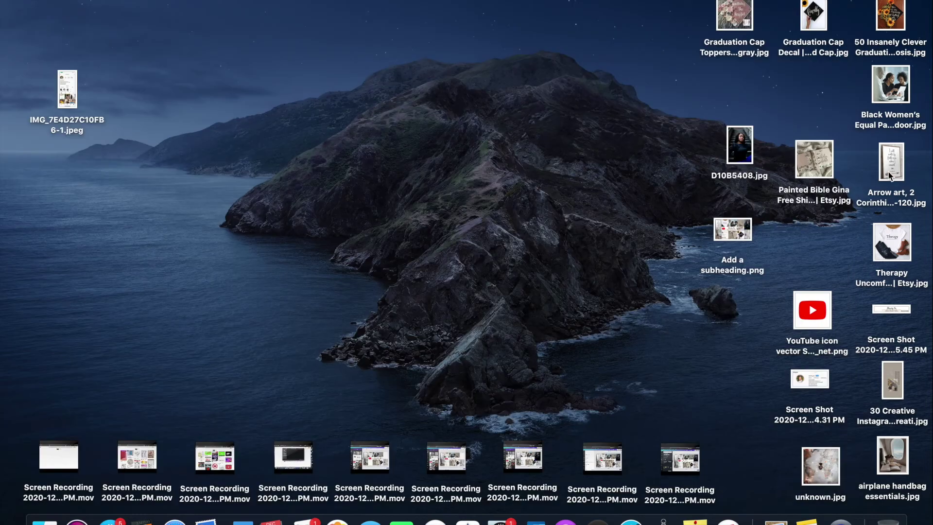
Rename the downloaded collage file on the desktop to 2021 Vision Board
{"action": "right_click", "coordinate": [502, 204]}
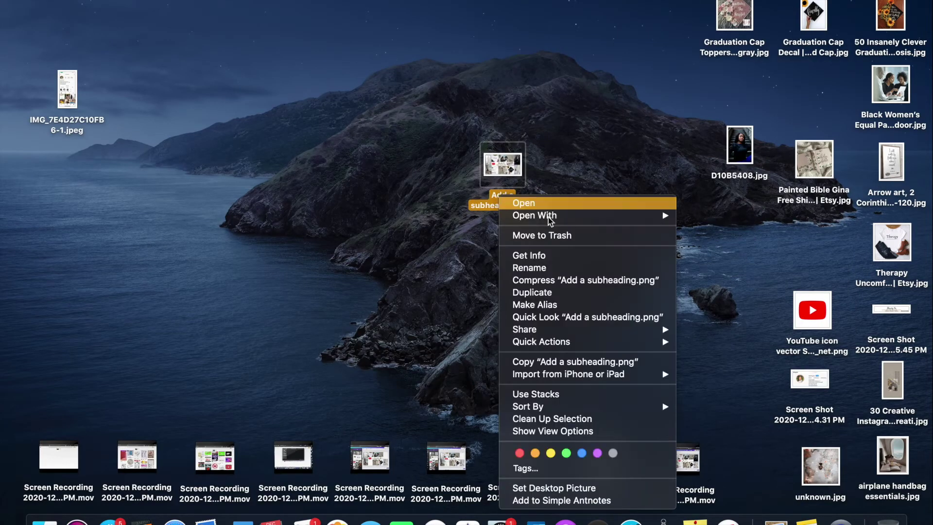
{"action": "left_click", "coordinate": [525, 209]}
{"action": "type", "text": "2021 Vision"}
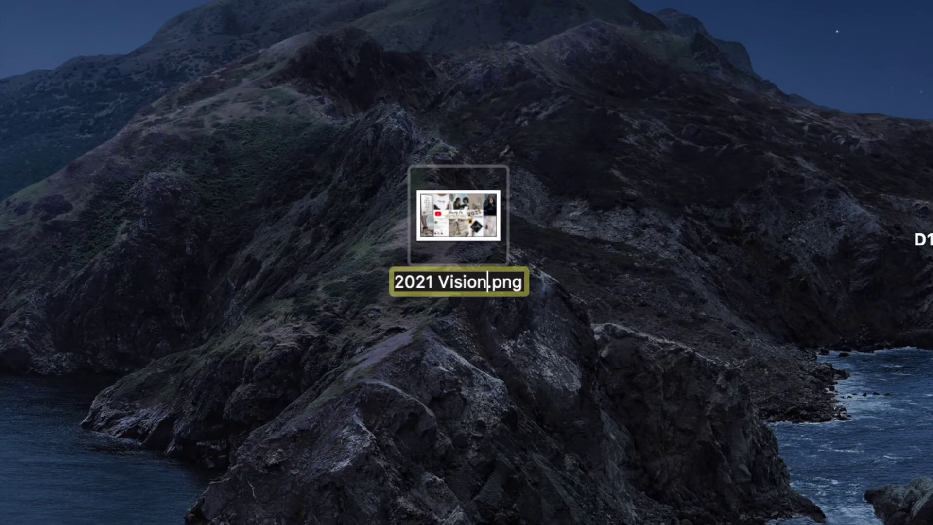
{"action": "type", "text": " Board"}
{"action": "key", "text": "Return"}
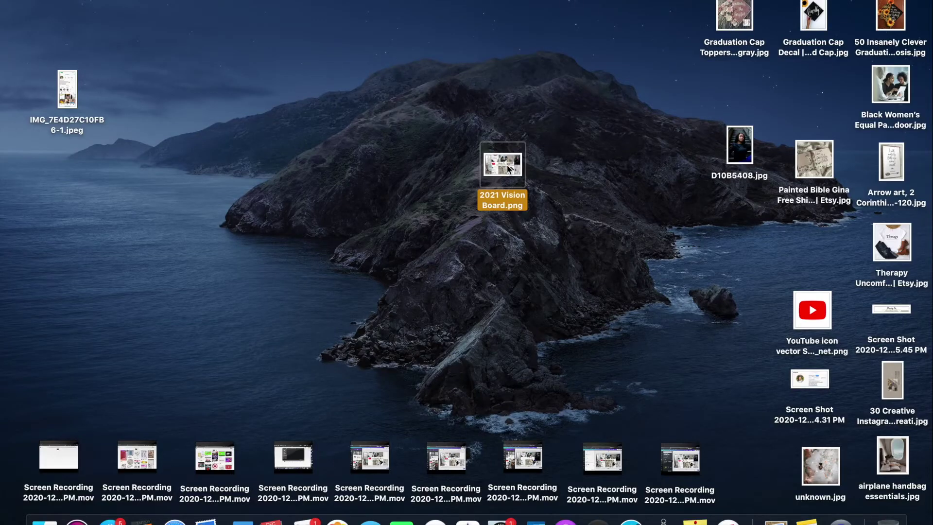
{"action": "right_click", "coordinate": [470, 216]}
{"action": "mouse_move", "coordinate": [554, 303]}
{"action": "left_click", "coordinate": [763, 334]}
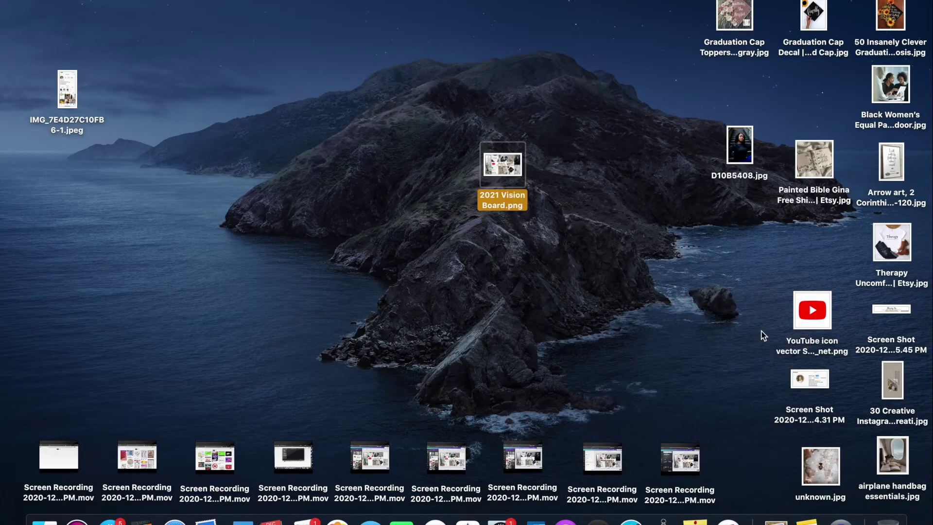